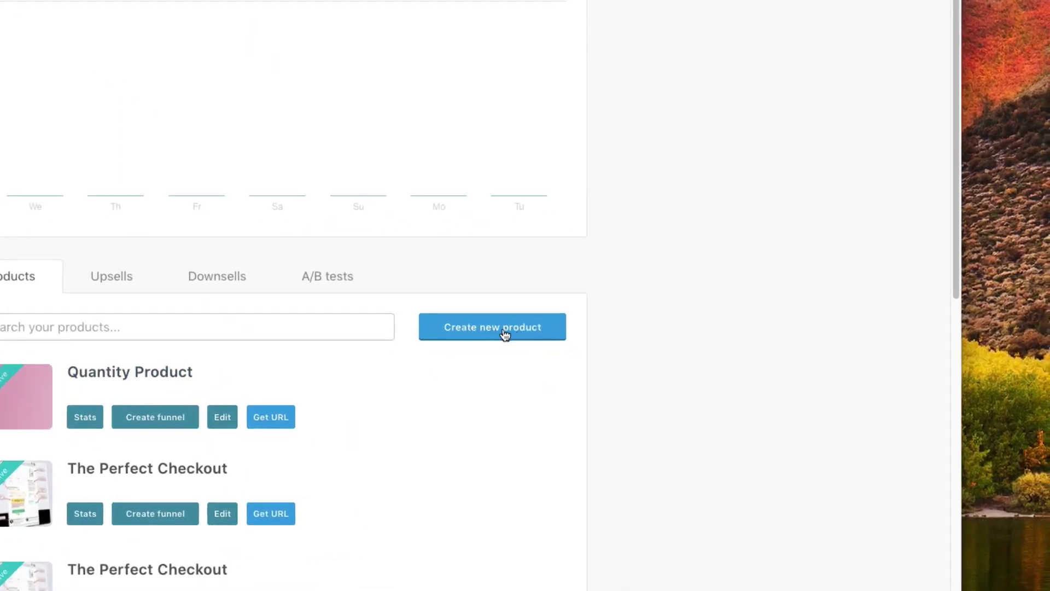
# - Create a new product named 'Amazing Product' with the label 'Amazing'
pyautogui.click(485, 328)
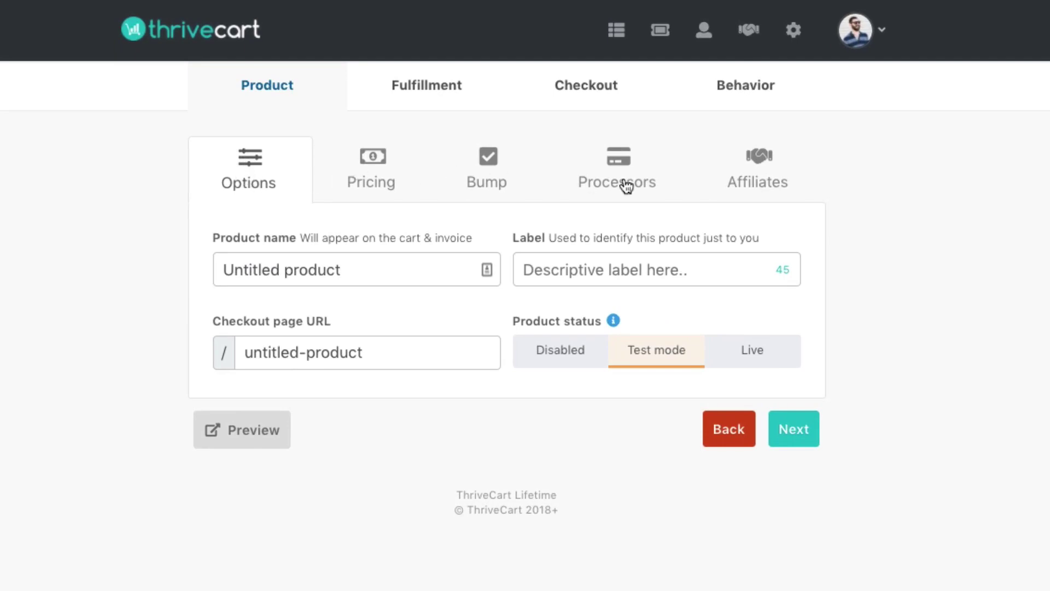
pyautogui.click(305, 265)
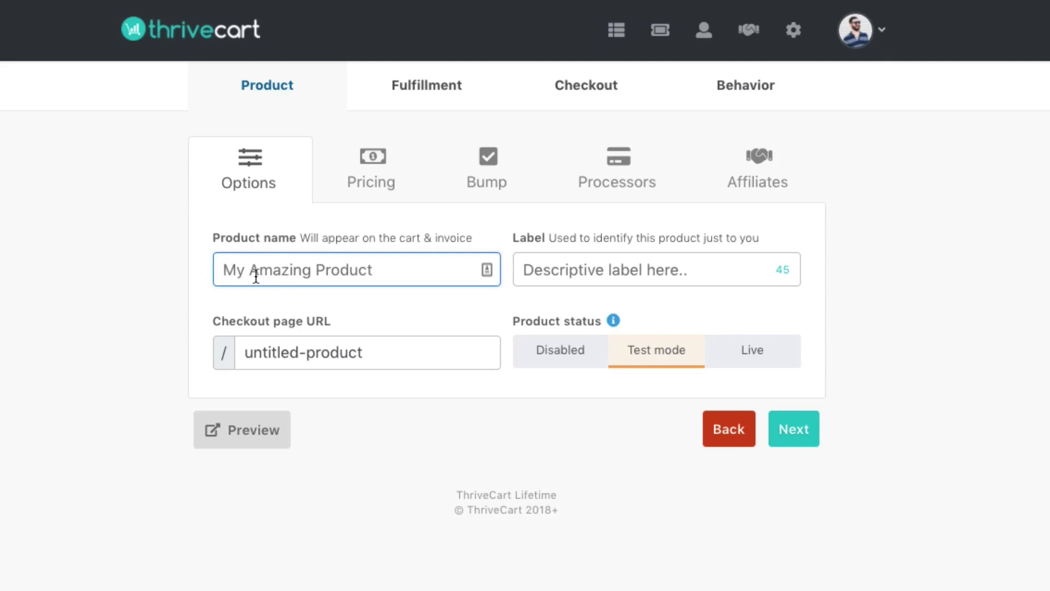
pyautogui.write('Amazing Pro')
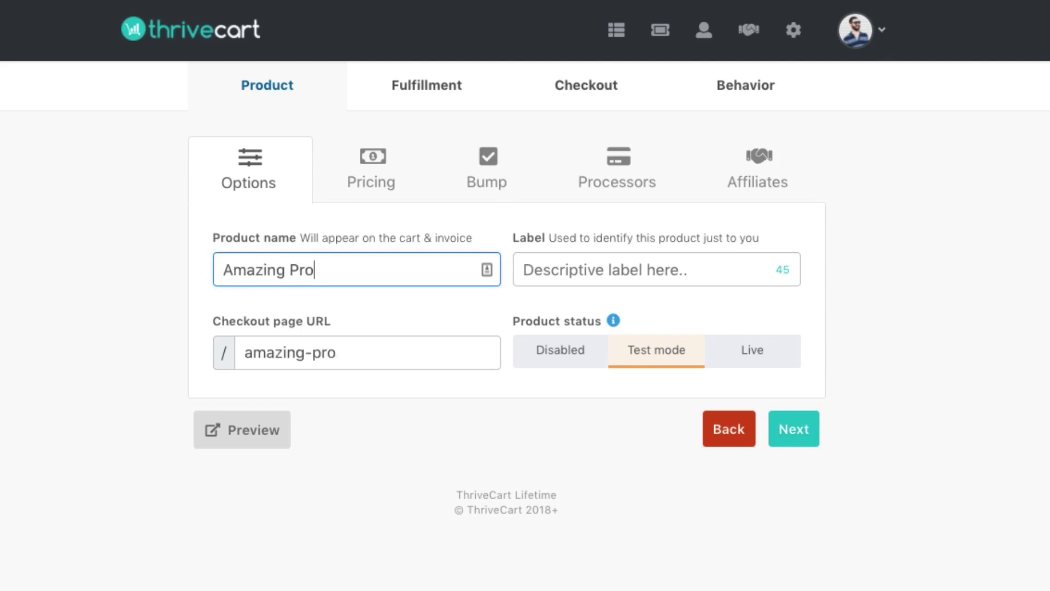
pyautogui.write('duct')
pyautogui.press('Tab')
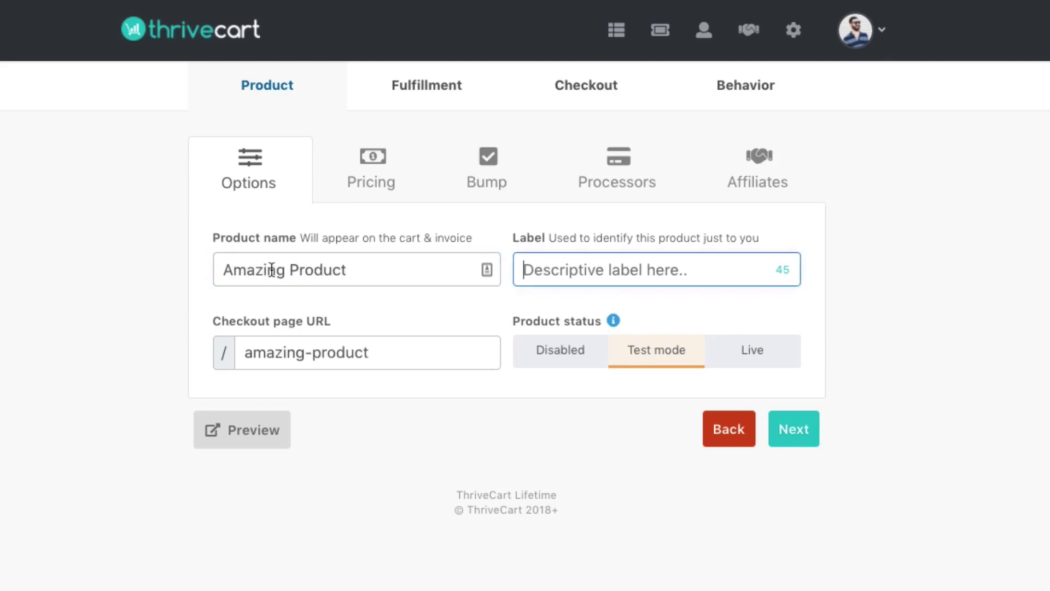
pyautogui.write('Amazing')
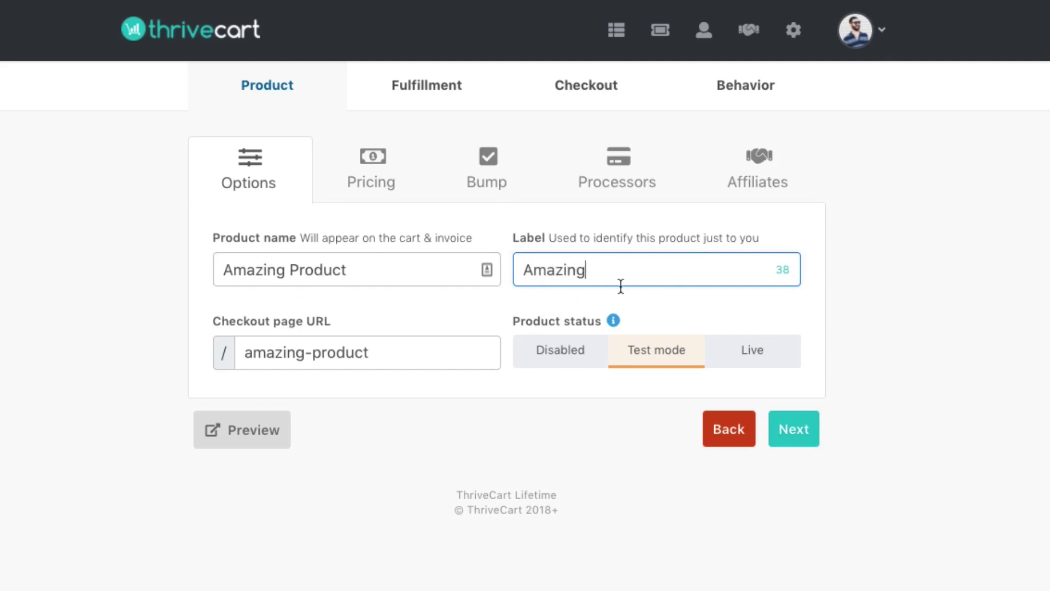
# - Keep the URL amazing-product and leave the status on Test mode after trying Disabled and Live
pyautogui.tripleClick(335, 348)
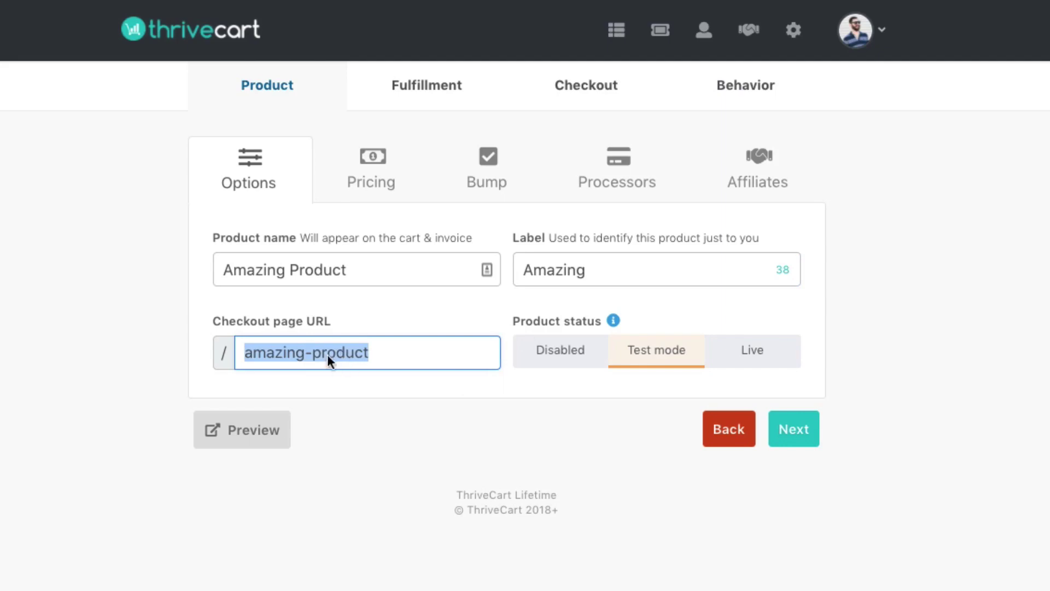
pyautogui.click(376, 385)
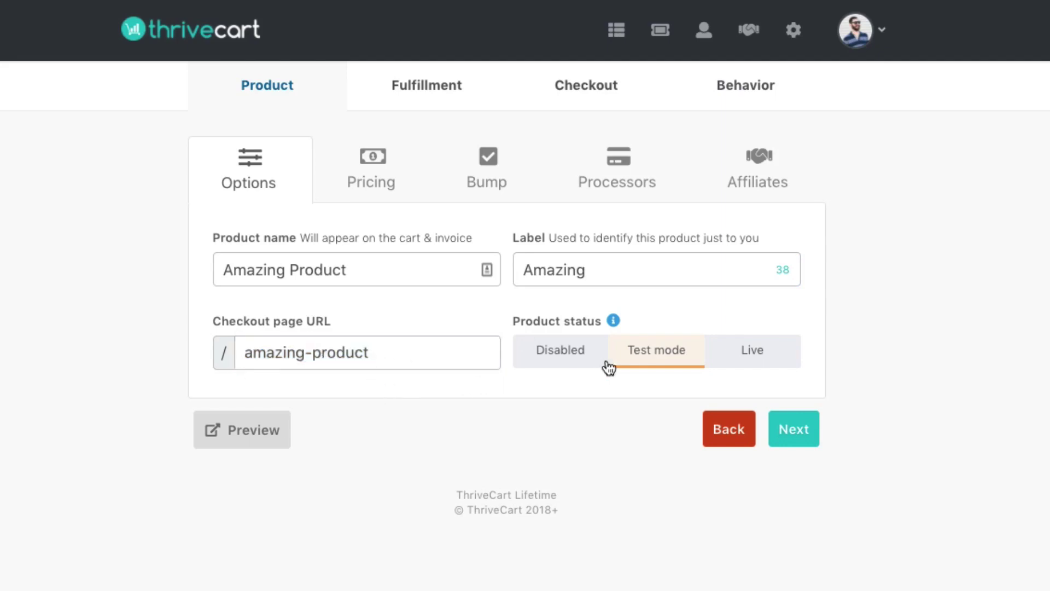
pyautogui.click(564, 360)
pyautogui.click(663, 363)
pyautogui.click(762, 356)
pyautogui.click(572, 361)
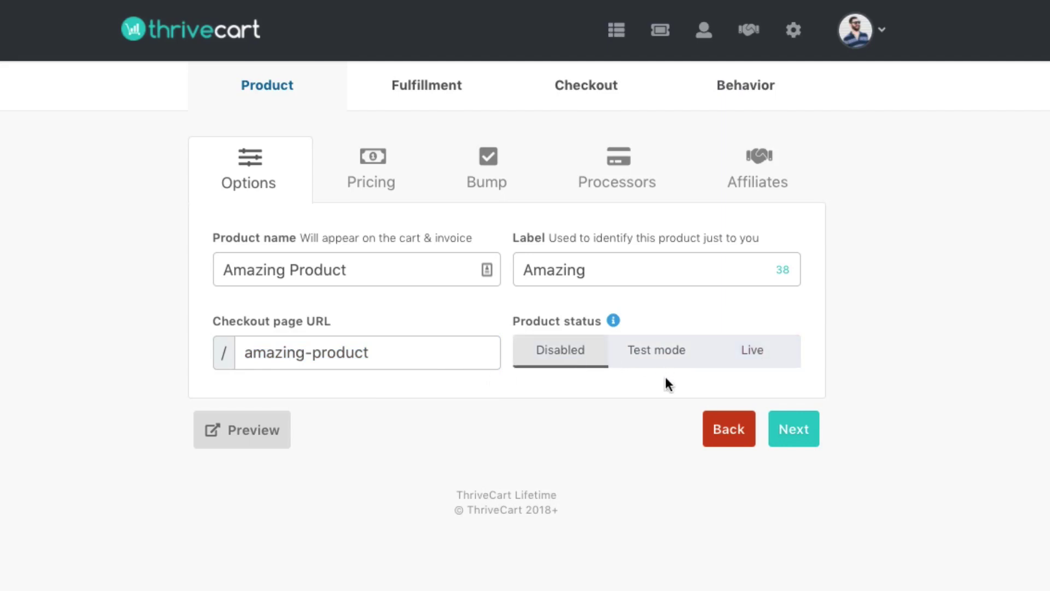
pyautogui.click(682, 344)
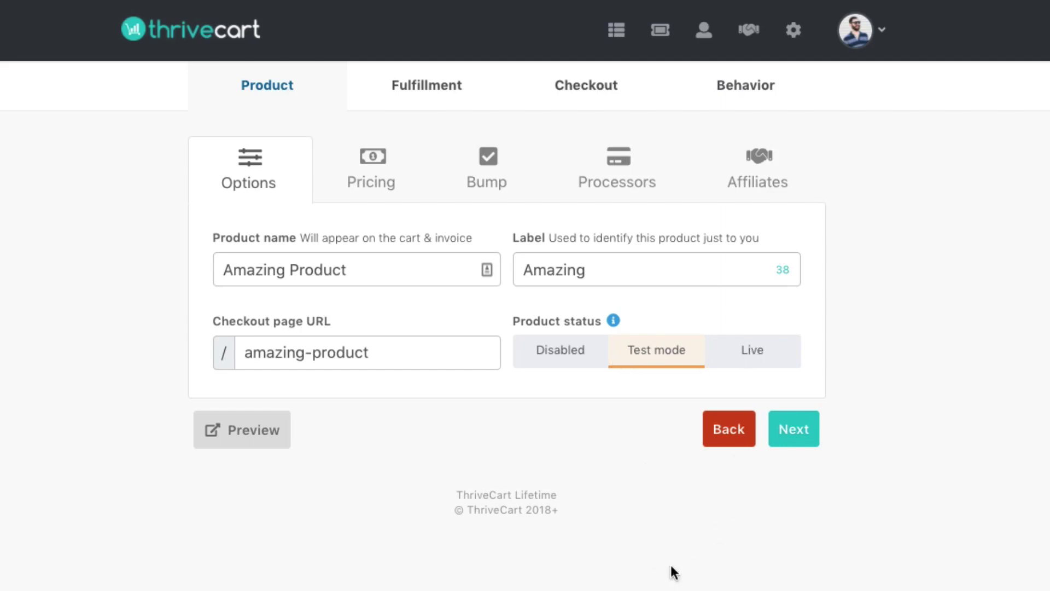
pyautogui.click(756, 357)
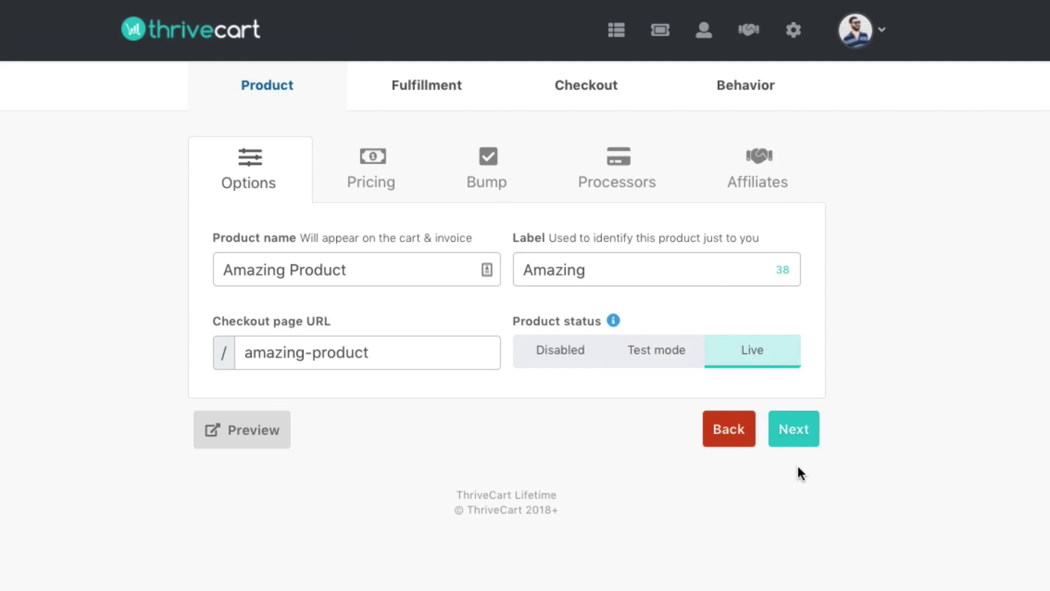
pyautogui.click(670, 358)
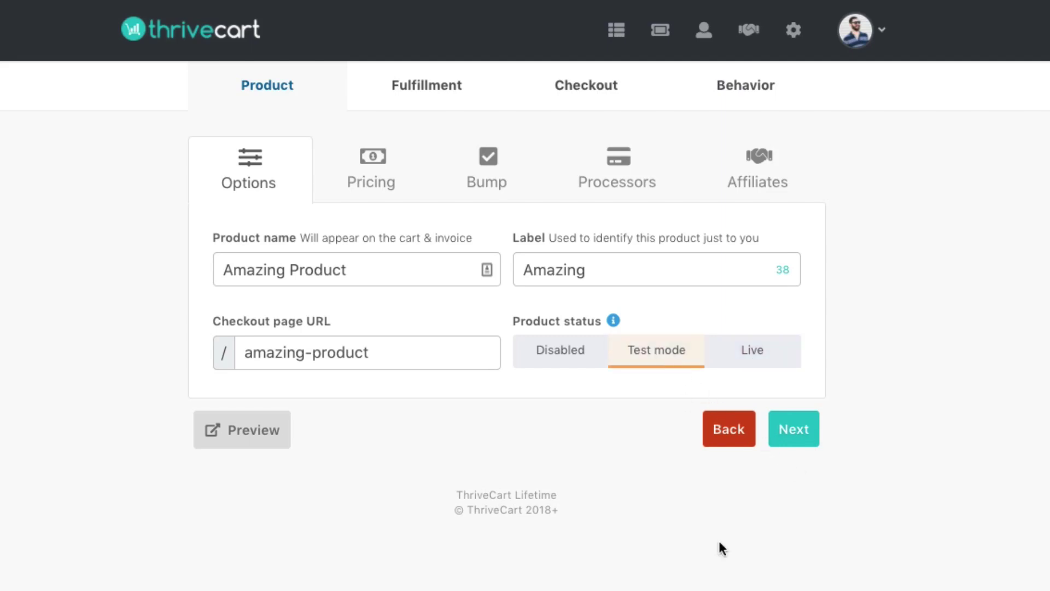
pyautogui.click(782, 444)
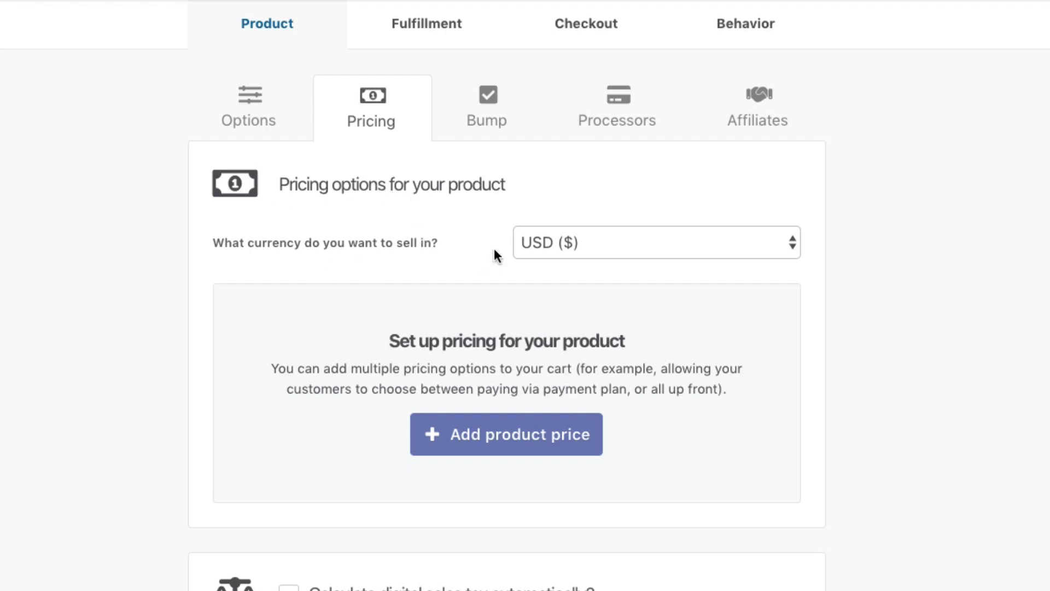
# - Keep USD and add a $500 product price with unlimited quantity
pyautogui.click(568, 244)
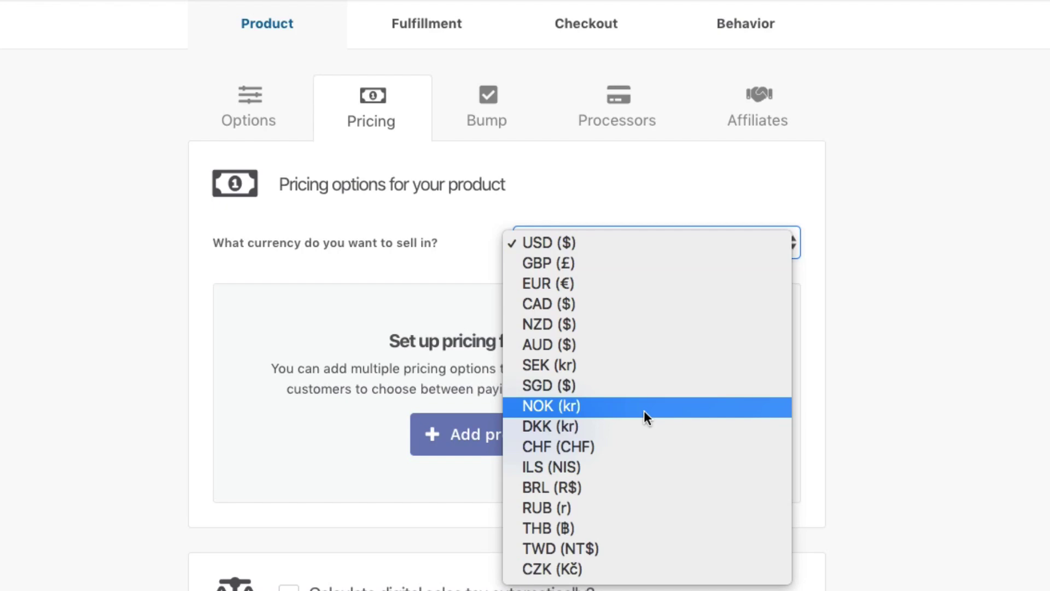
pyautogui.click(880, 382)
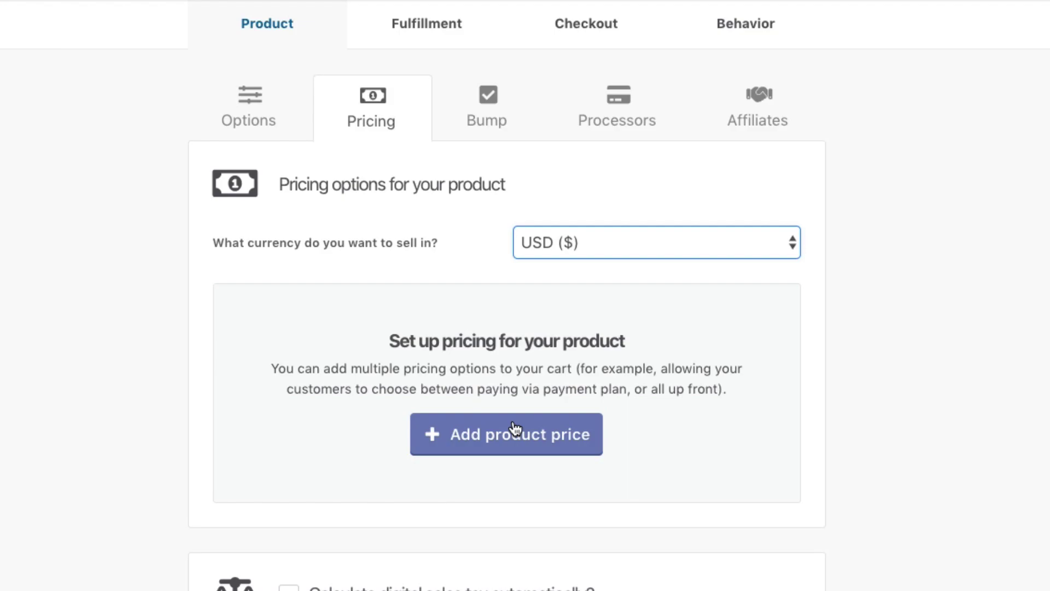
pyautogui.click(512, 431)
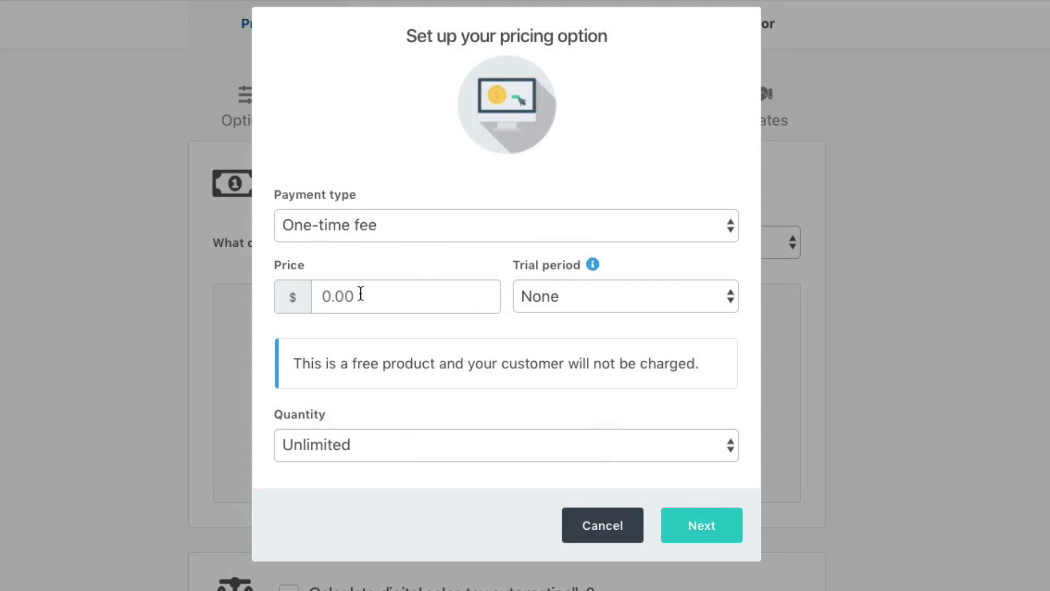
pyautogui.click(361, 293)
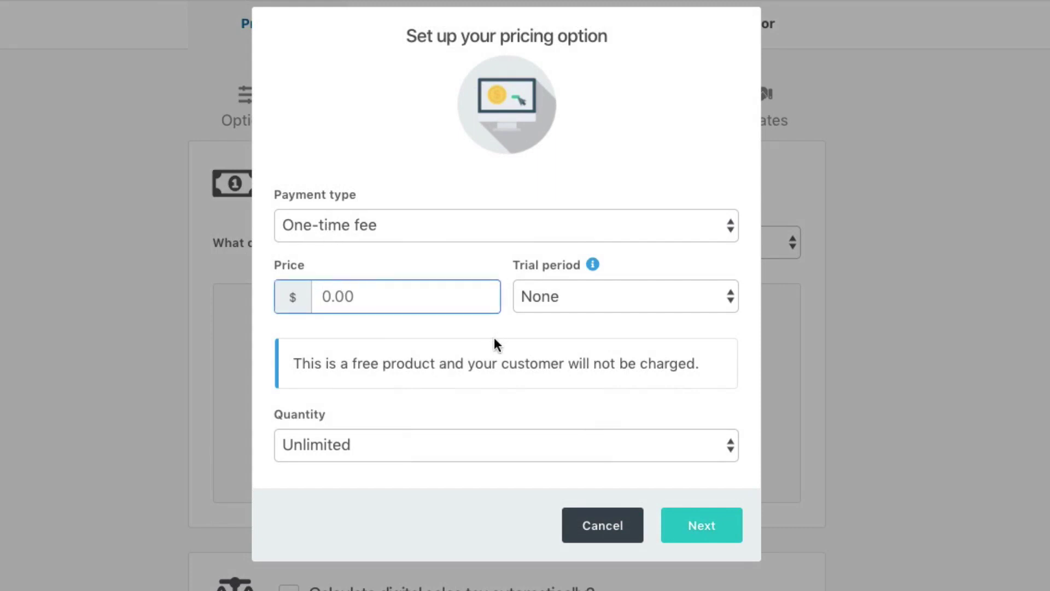
pyautogui.write('500')
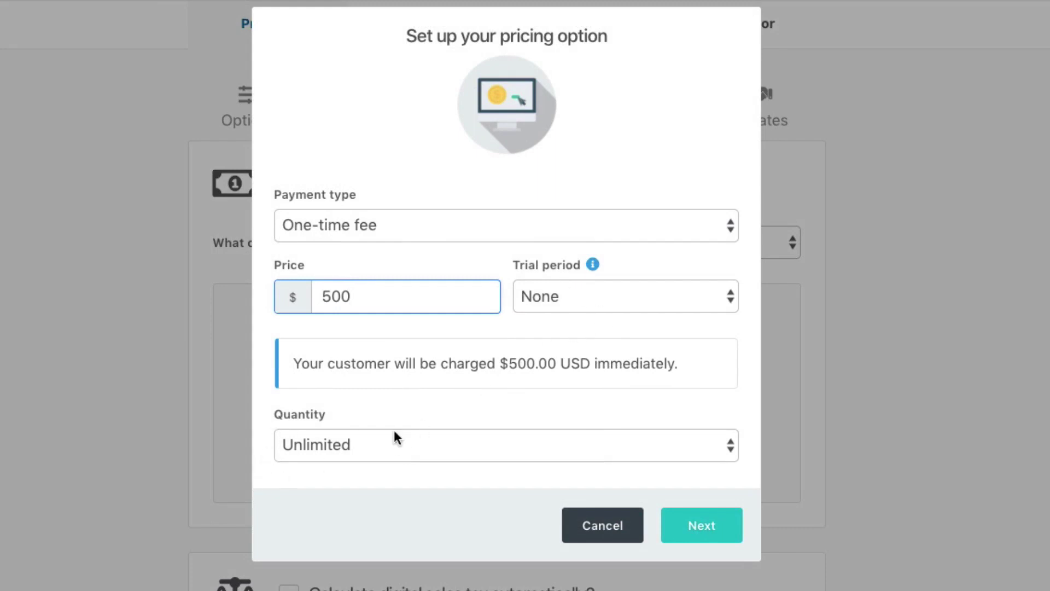
pyautogui.click(342, 448)
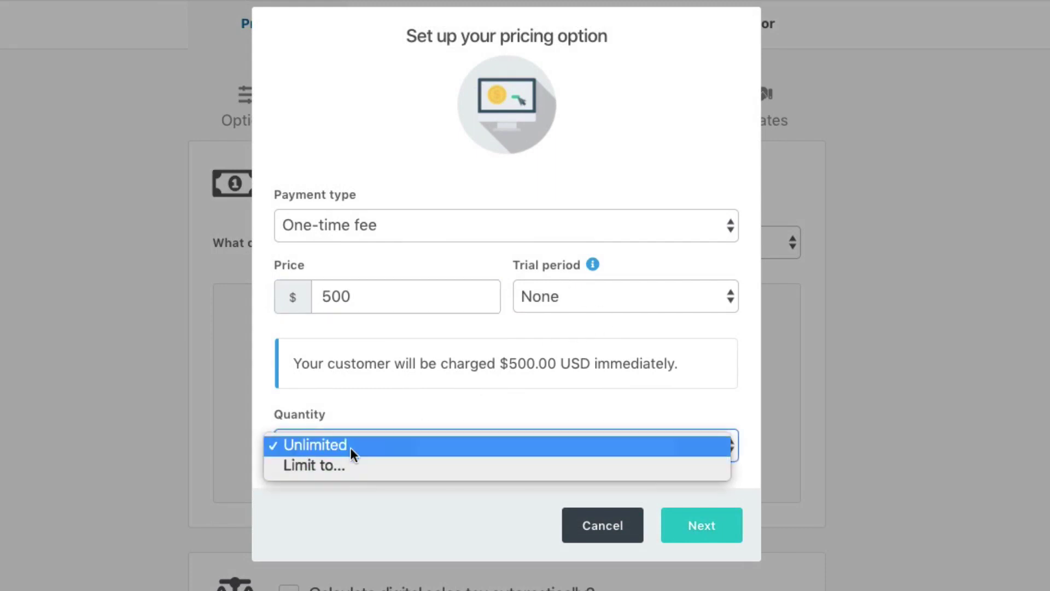
pyautogui.click(352, 491)
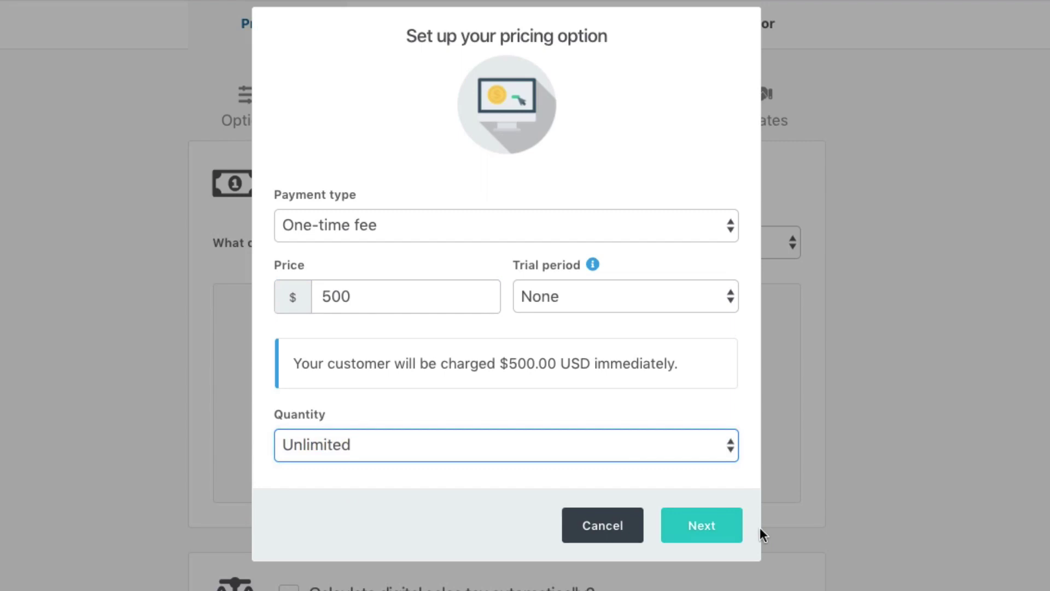
# - Limit the one-time payment option to one purchase at a time
pyautogui.click(701, 525)
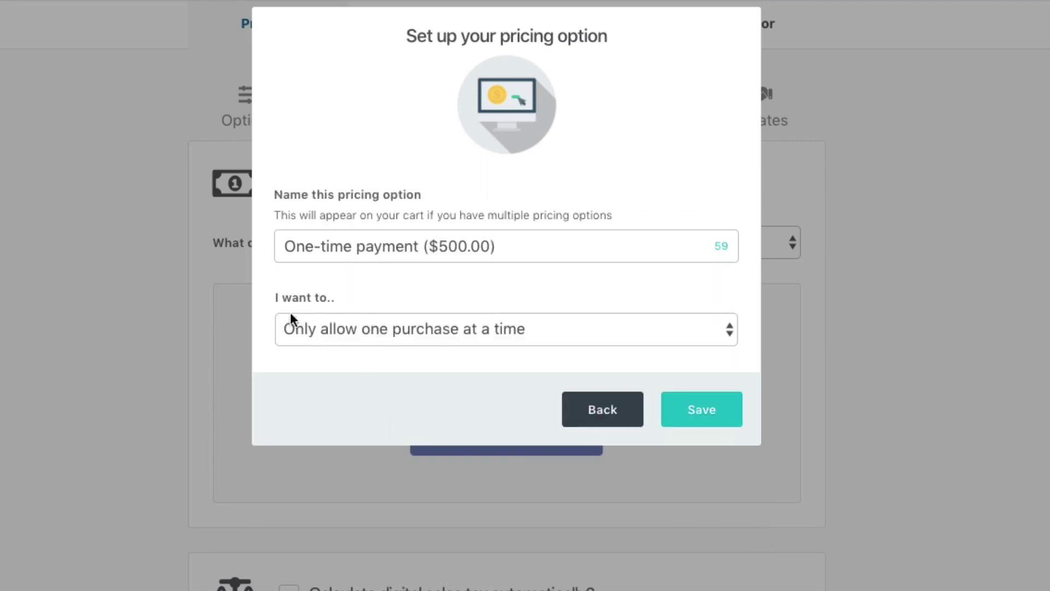
pyautogui.click(395, 327)
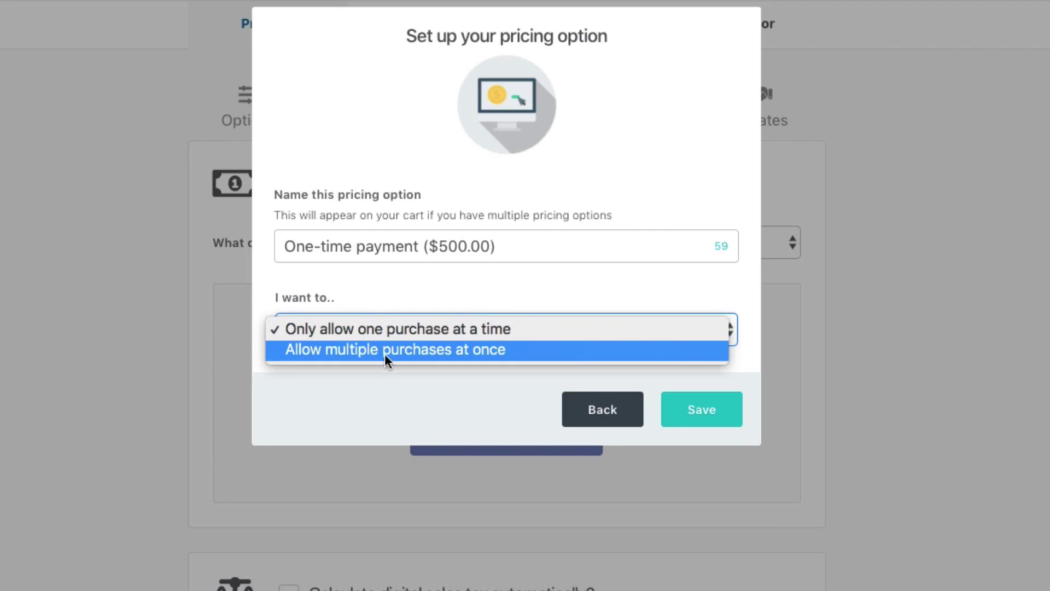
pyautogui.click(428, 405)
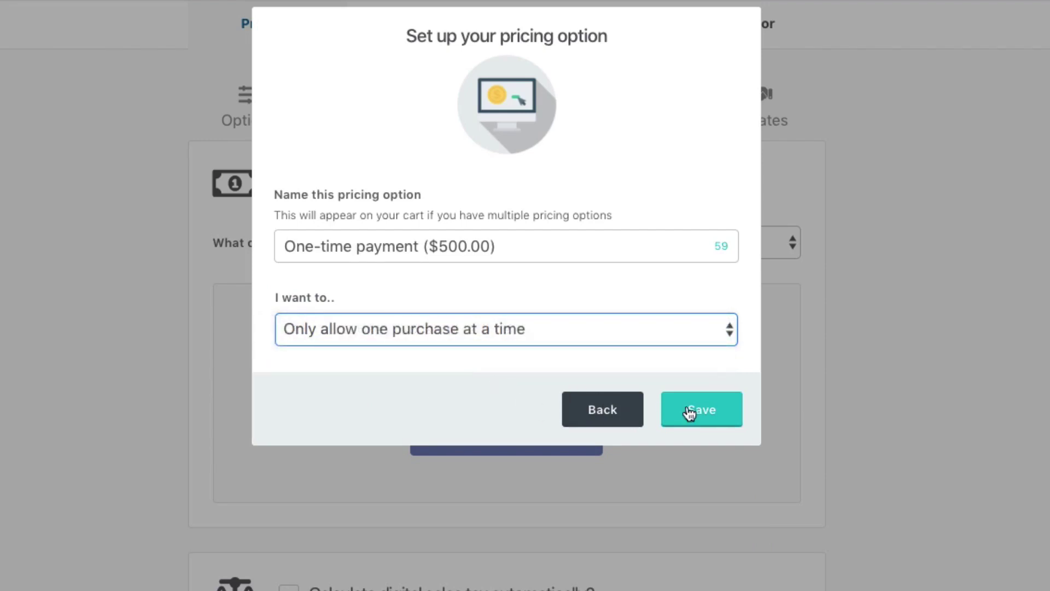
# - Save the one-time option and start a new Subscription pricing option at $250
pyautogui.click(715, 415)
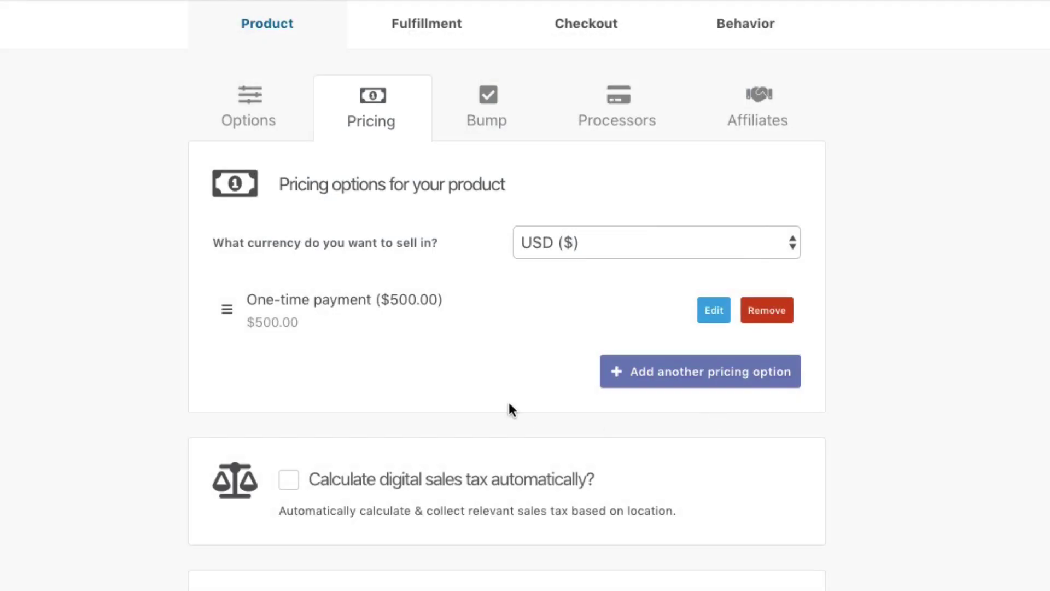
pyautogui.click(691, 370)
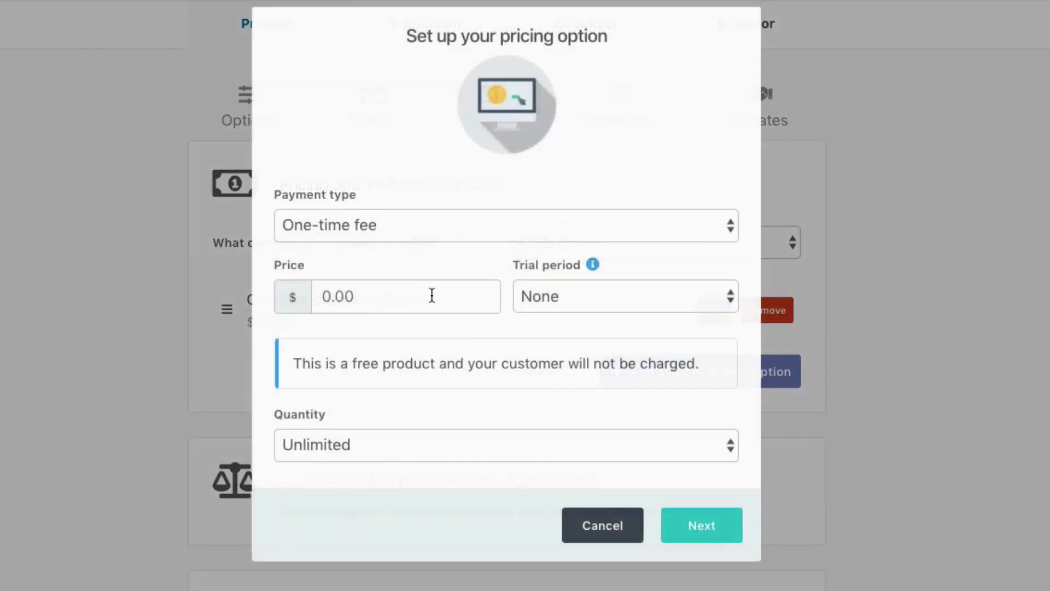
pyautogui.click(320, 224)
pyautogui.click(327, 245)
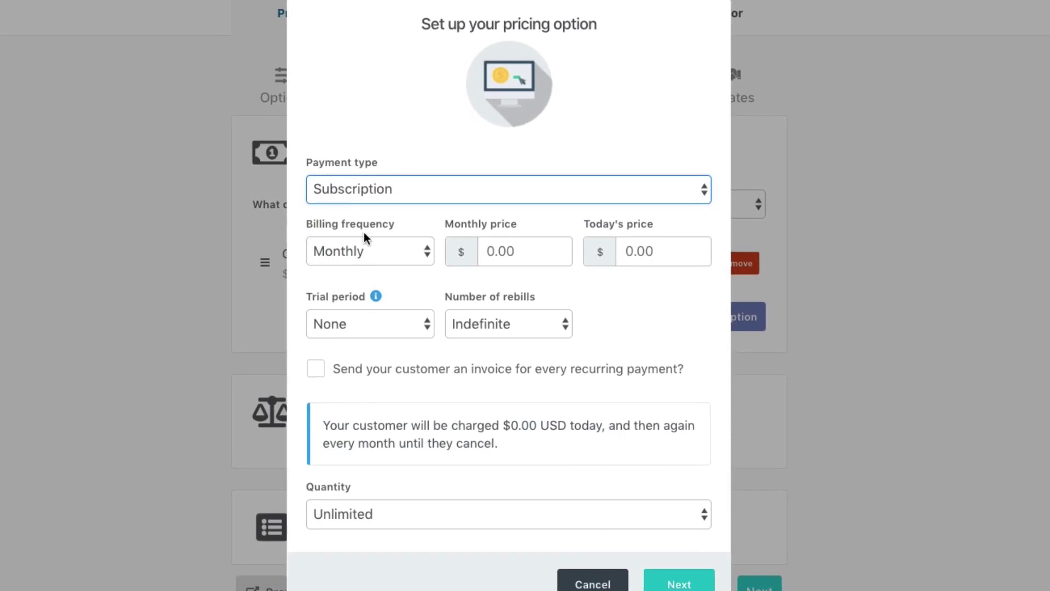
pyautogui.click(510, 244)
pyautogui.write('250')
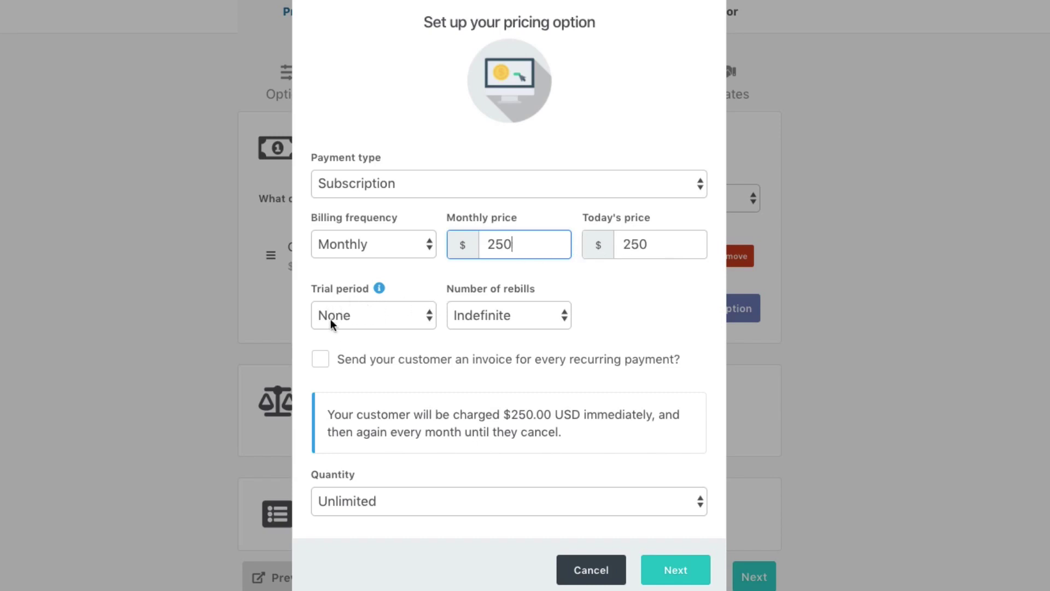
# - Set a custom rebill count of 1, keep quantity unlimited, and save as Subscription ($250.00/mnth)
pyautogui.click(504, 316)
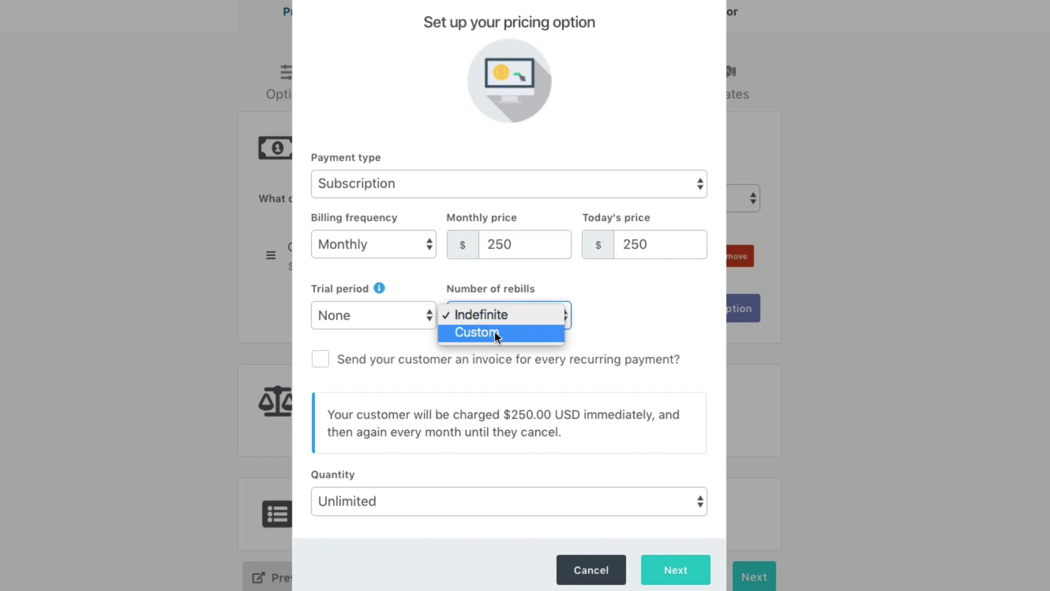
pyautogui.click(495, 333)
pyautogui.click(607, 313)
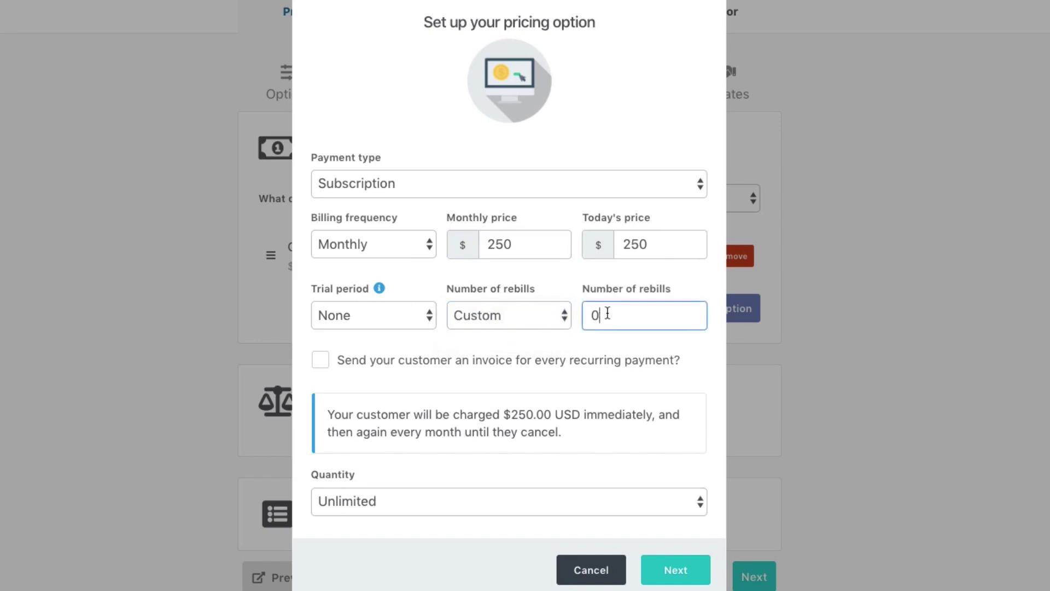
pyautogui.doubleClick(607, 312)
pyautogui.write('1')
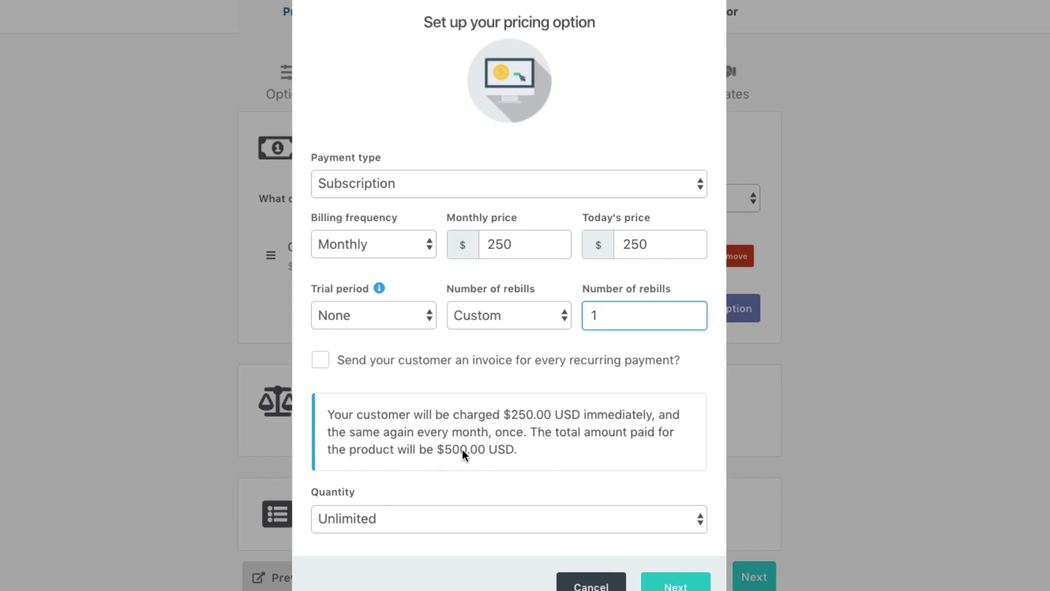
pyautogui.click(395, 517)
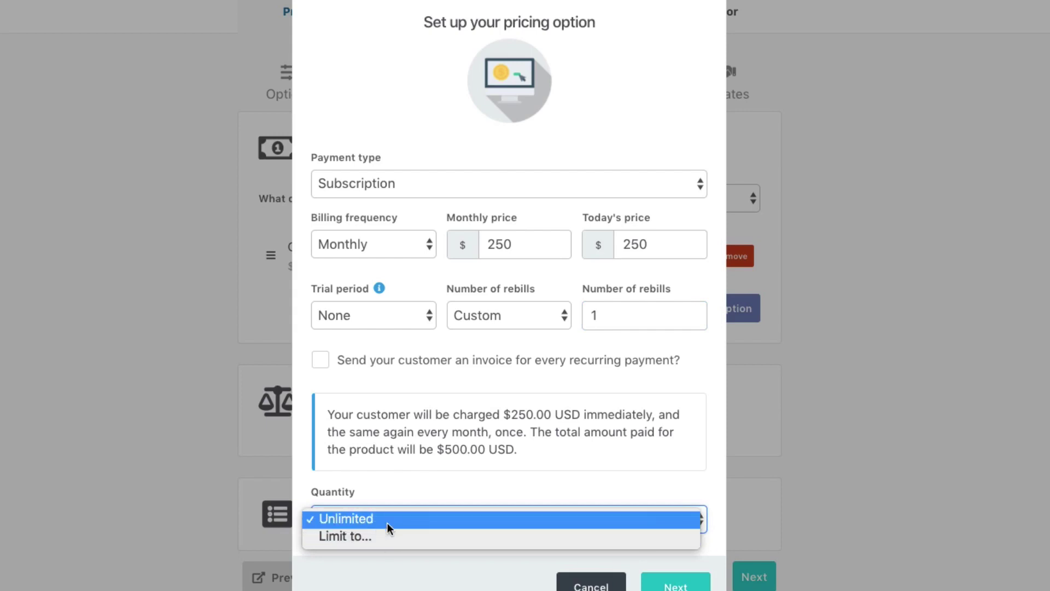
pyautogui.click(419, 580)
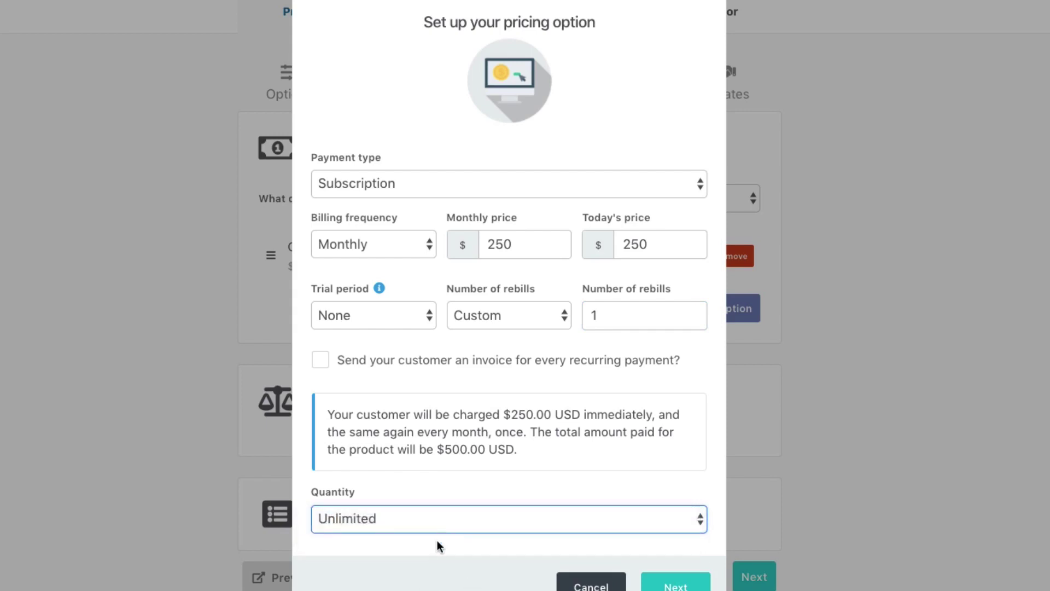
pyautogui.click(664, 587)
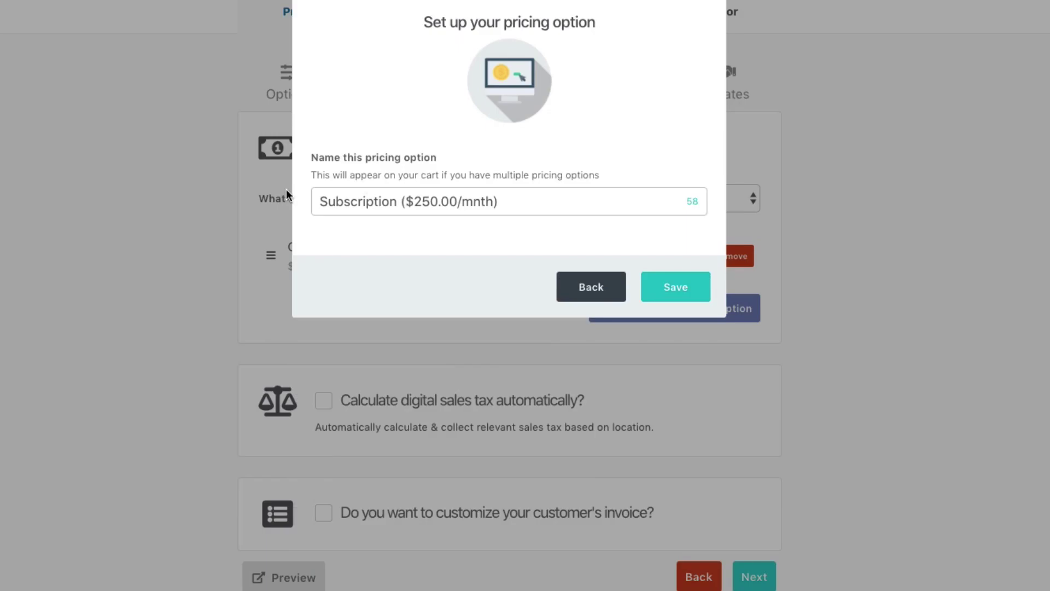
pyautogui.click(673, 298)
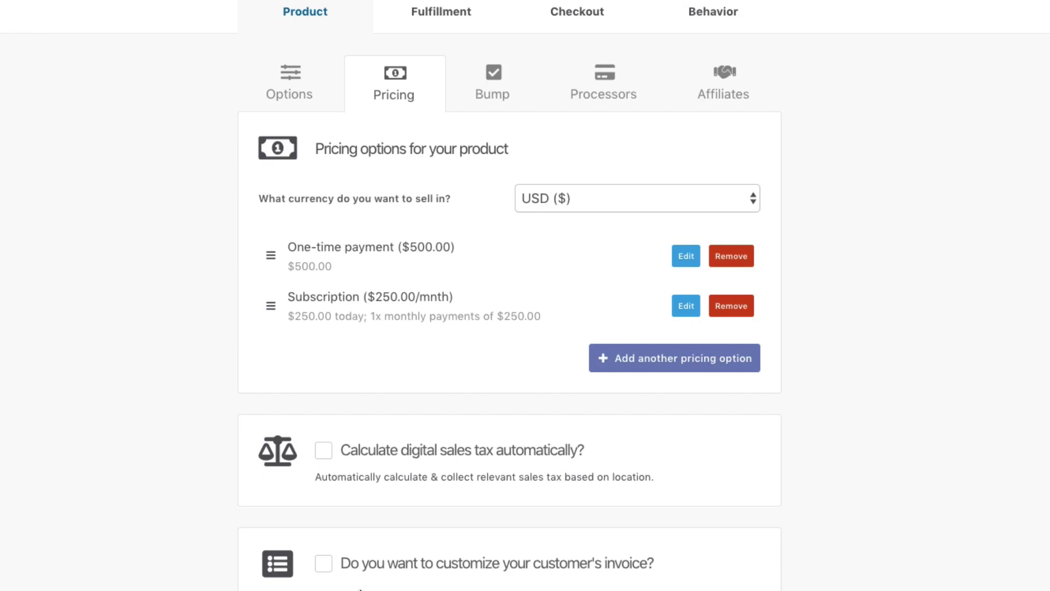
# - Enable invoice customization, leave the invoice text empty, and continue to the Bump step
pyautogui.click(327, 568)
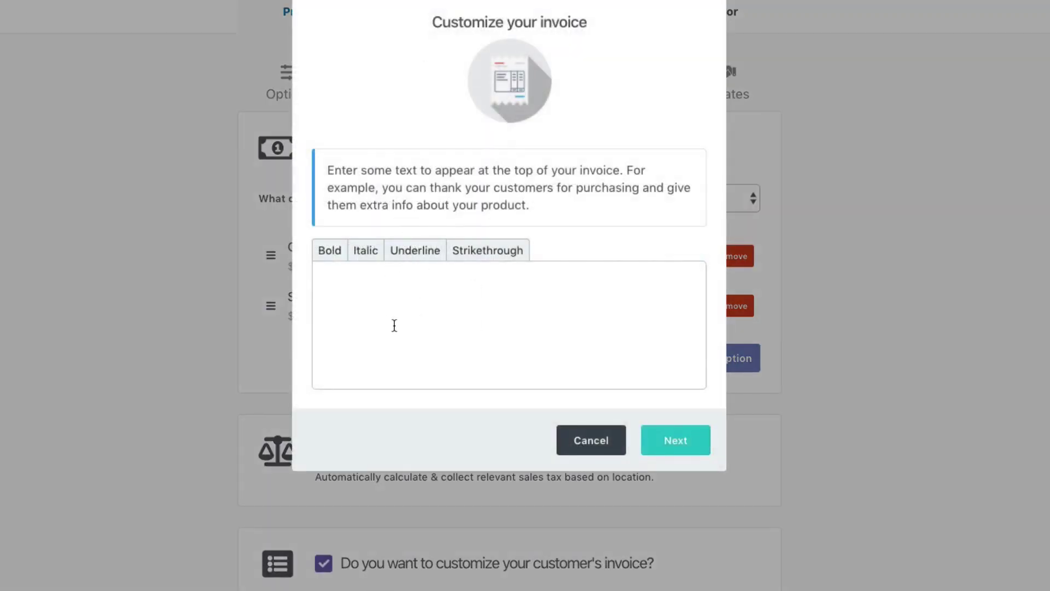
pyautogui.click(427, 307)
pyautogui.click(593, 442)
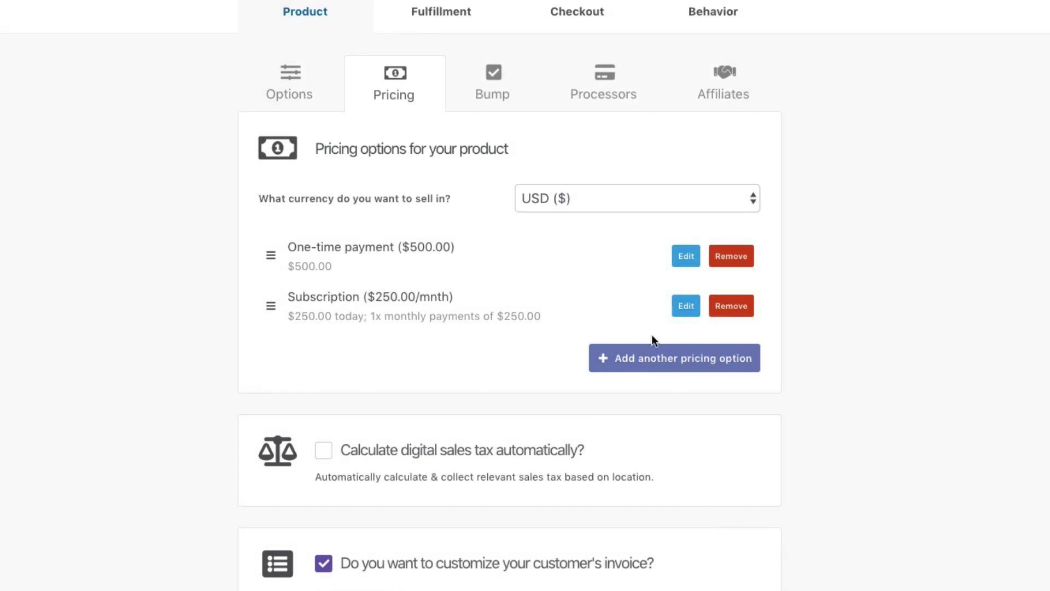
pyautogui.click(492, 87)
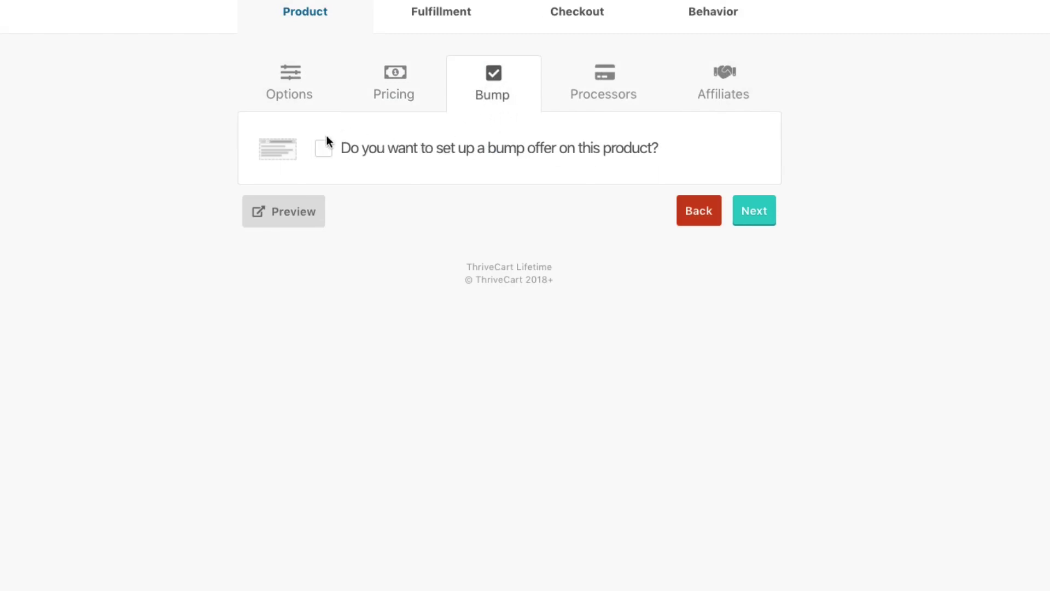
# - Turn on a bump offer named 'Bump' priced at 50.00
pyautogui.click(432, 167)
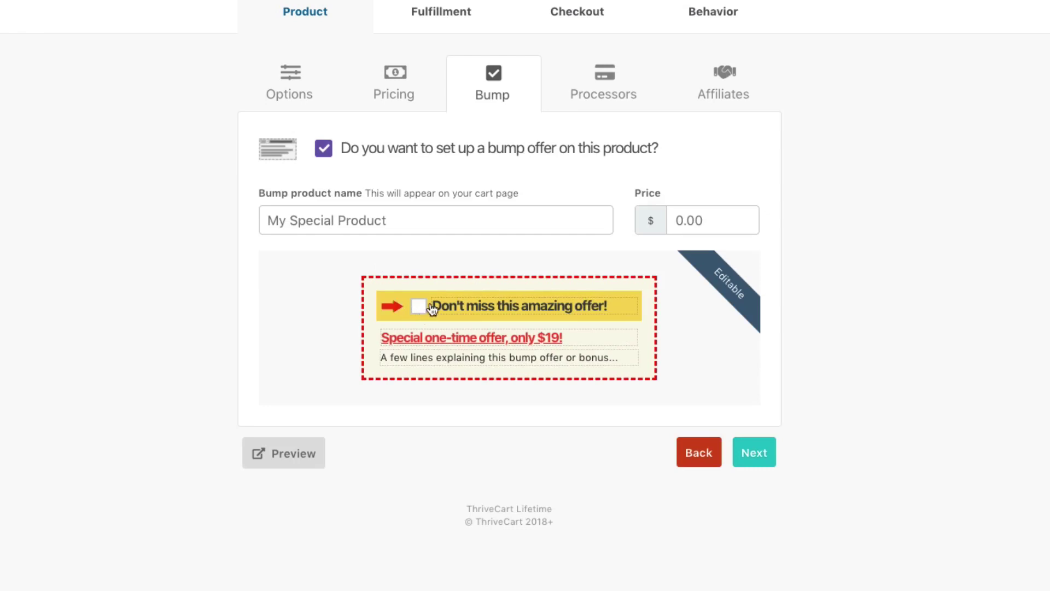
pyautogui.click(414, 222)
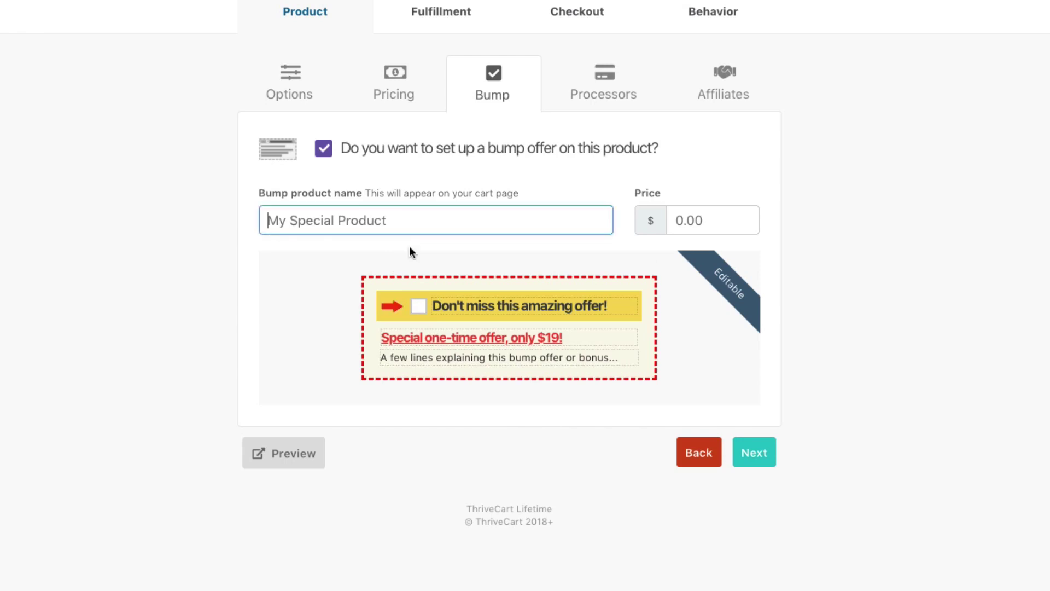
pyautogui.write('Bump')
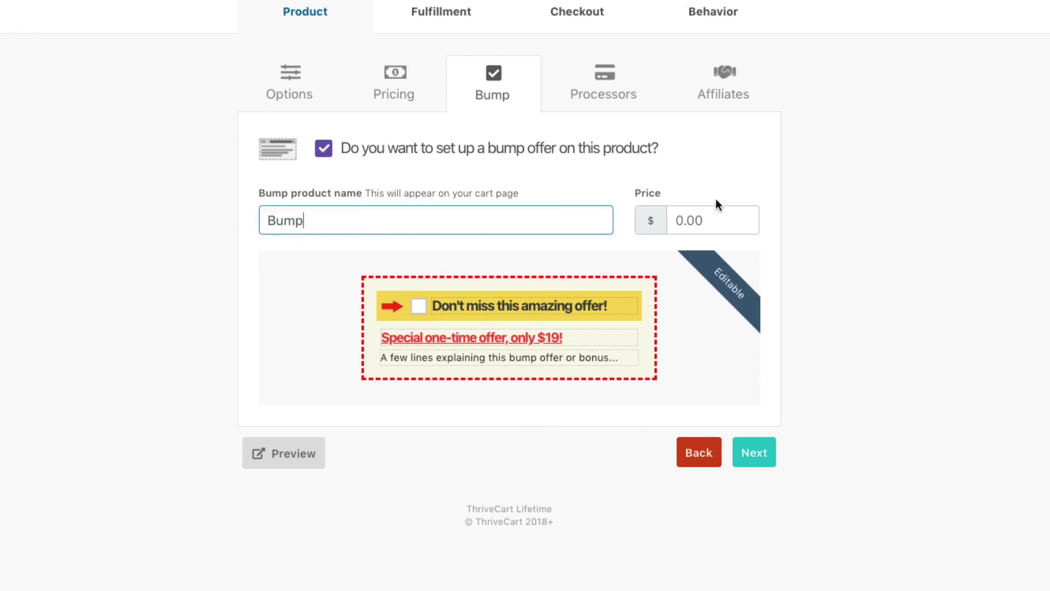
pyautogui.click(727, 218)
pyautogui.write('50.00')
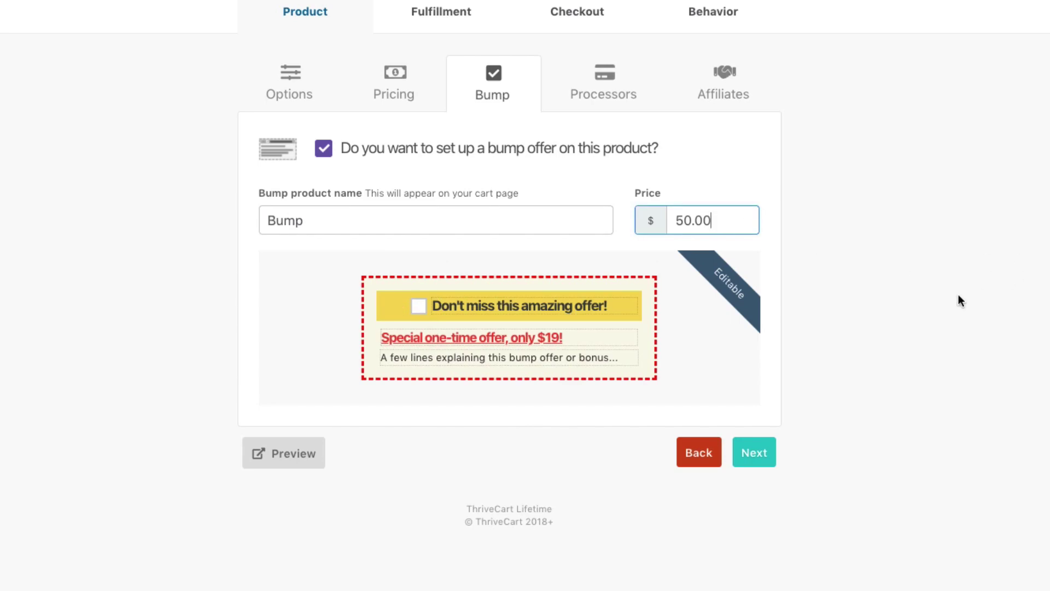
pyautogui.click(789, 299)
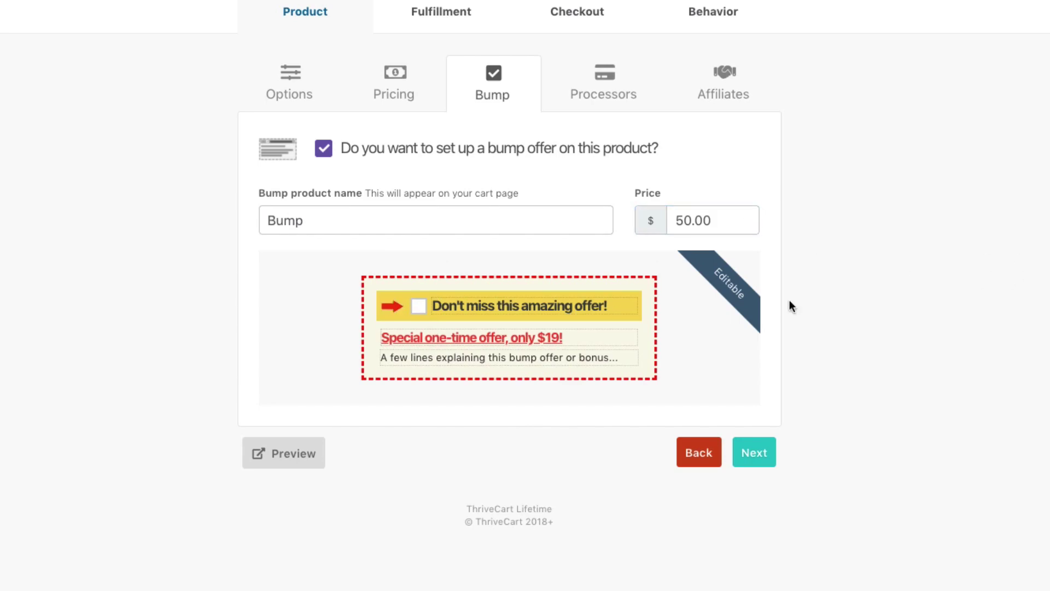
# - Go through the bump headline, special offer and description text, then continue to Processors
pyautogui.tripleClick(472, 304)
pyautogui.press('BackSpace')
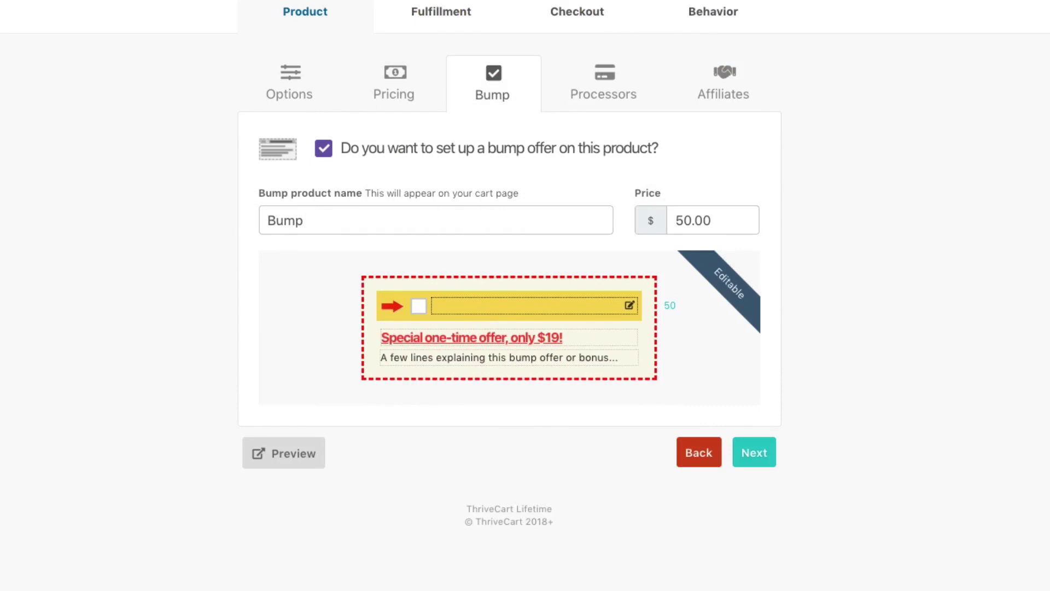
pyautogui.click(493, 485)
pyautogui.click(537, 328)
pyautogui.tripleClick(536, 337)
pyautogui.press('BackSpace')
pyautogui.click(502, 360)
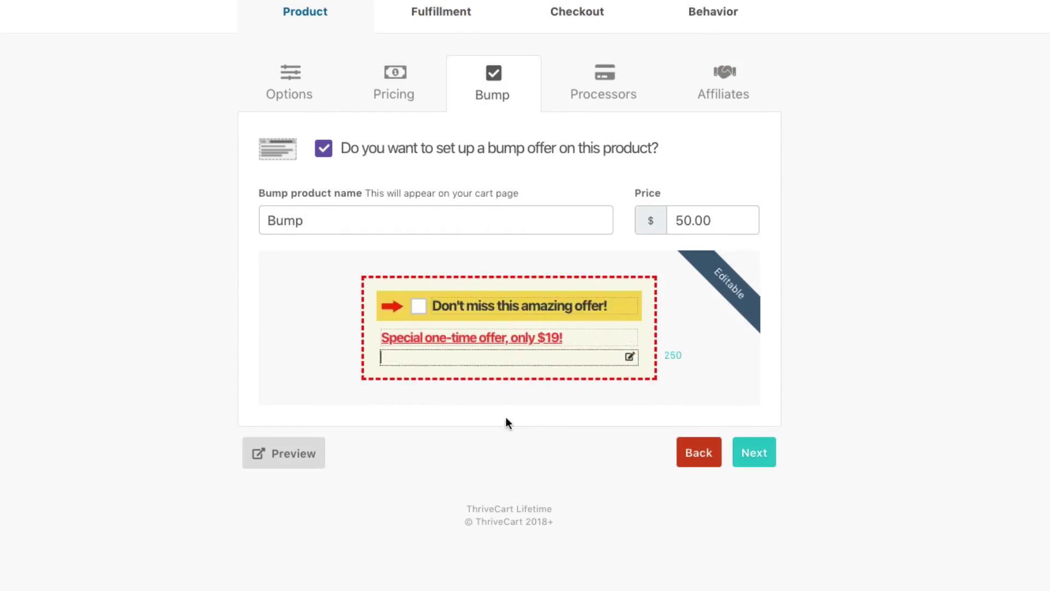
pyautogui.click(621, 515)
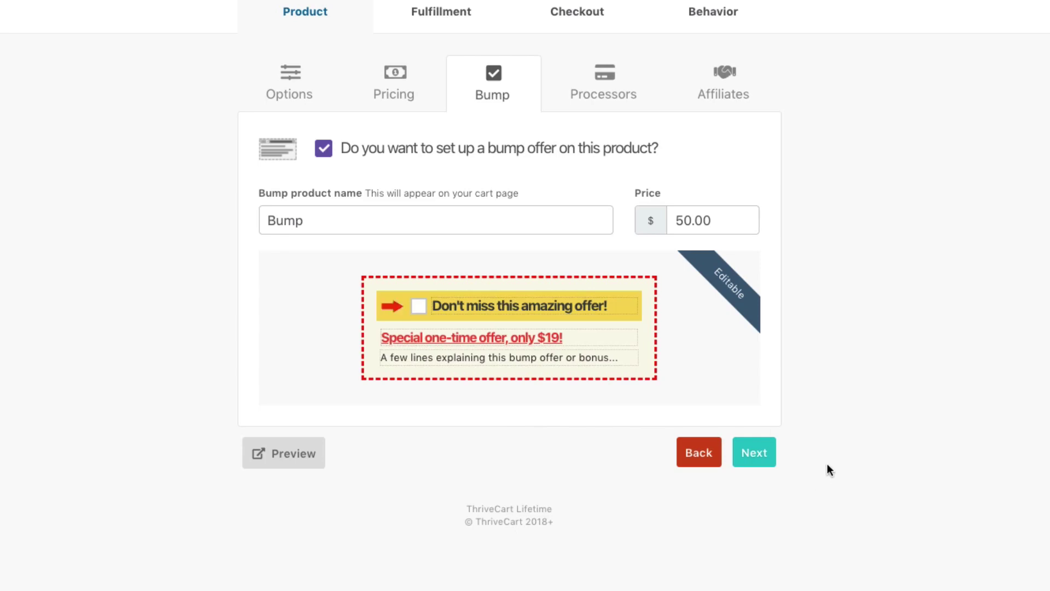
pyautogui.click(760, 455)
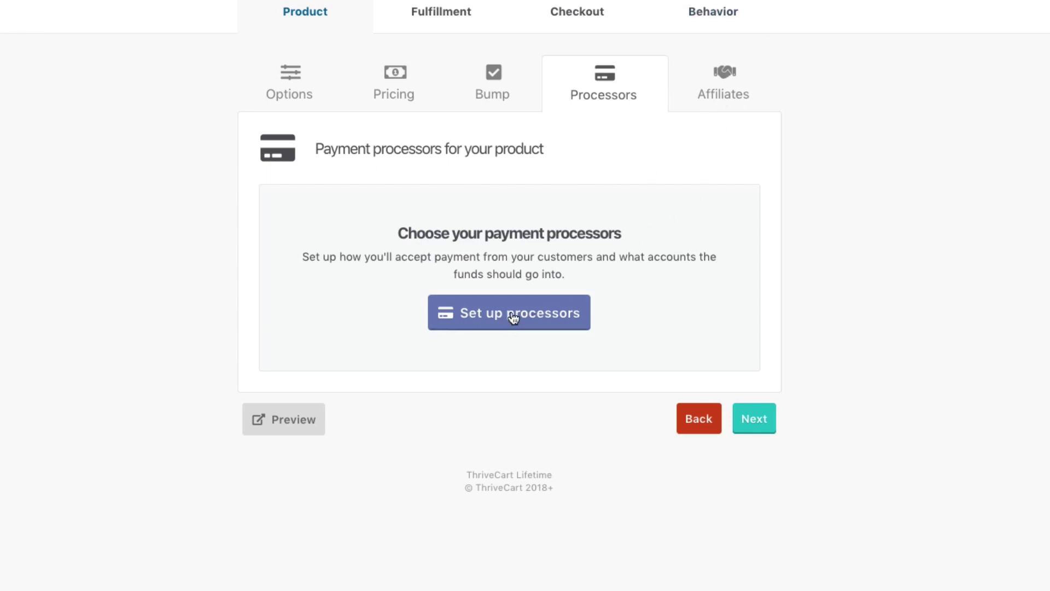
# - Select and save Stripe and PayPal as payment processors, then continue to Affiliates
pyautogui.click(535, 320)
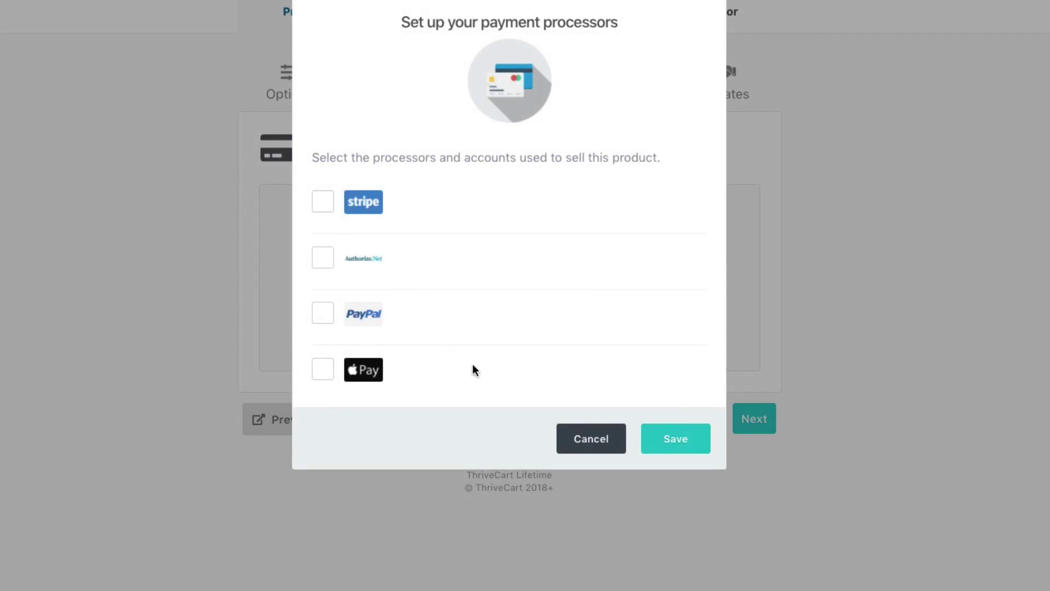
pyautogui.click(322, 203)
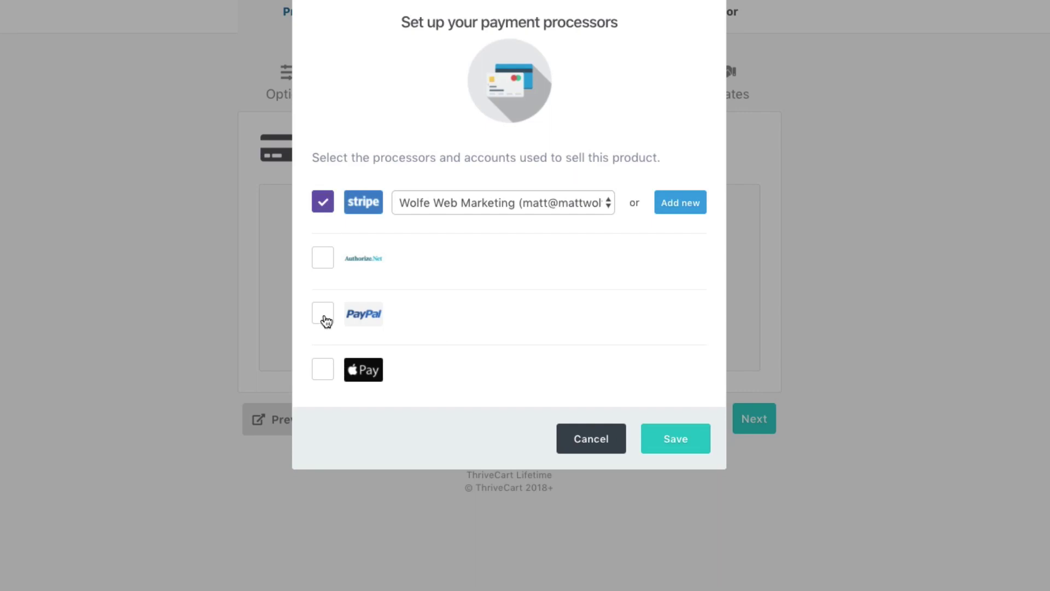
pyautogui.click(322, 314)
pyautogui.click(673, 453)
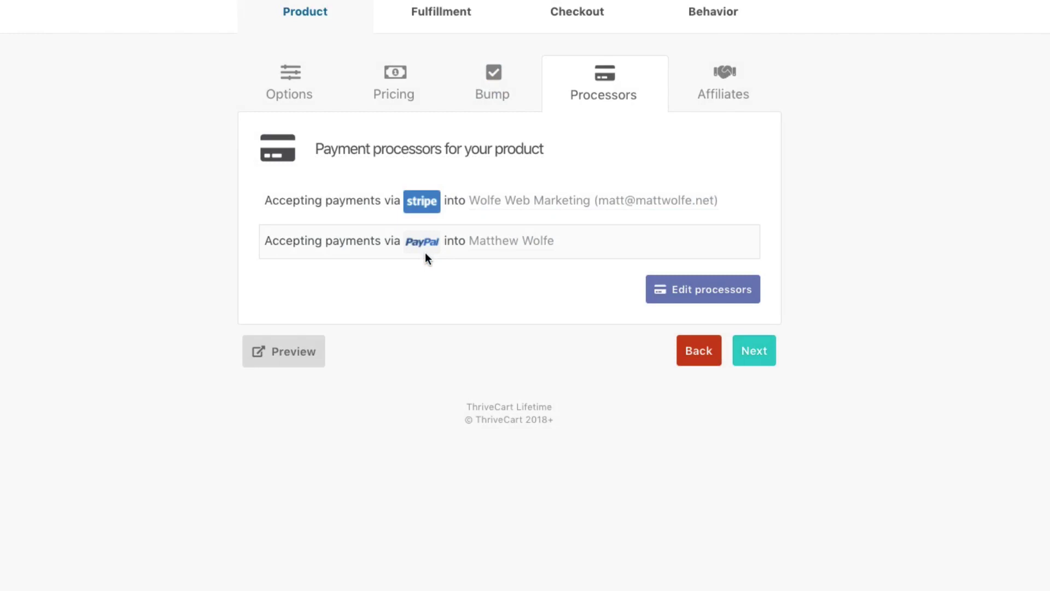
pyautogui.click(755, 353)
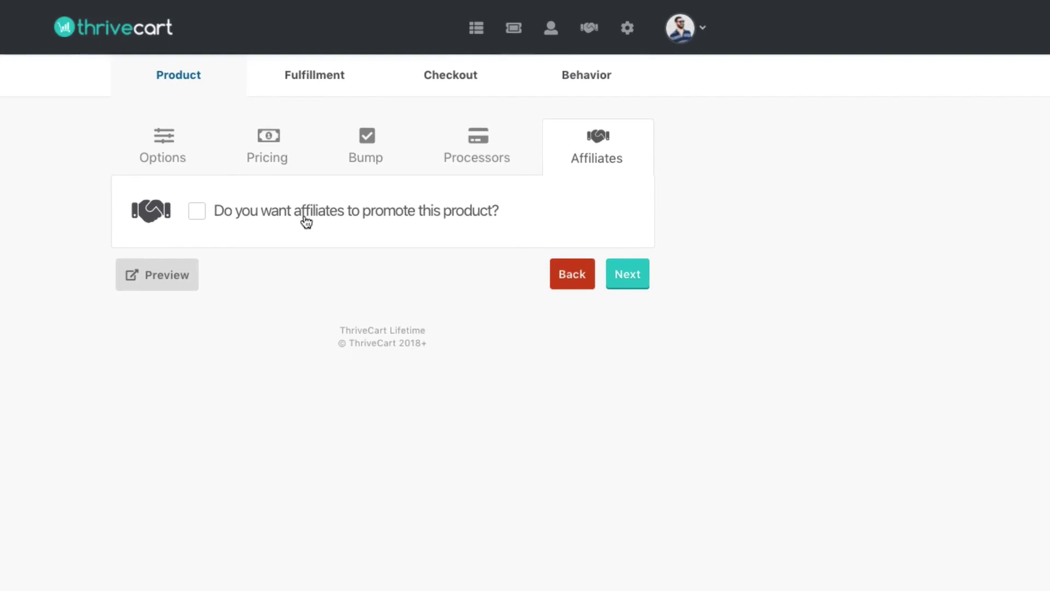
# - Try enabling affiliate promotion, dismissing the cookie warning and PayPal authorization prompt
pyautogui.click(305, 218)
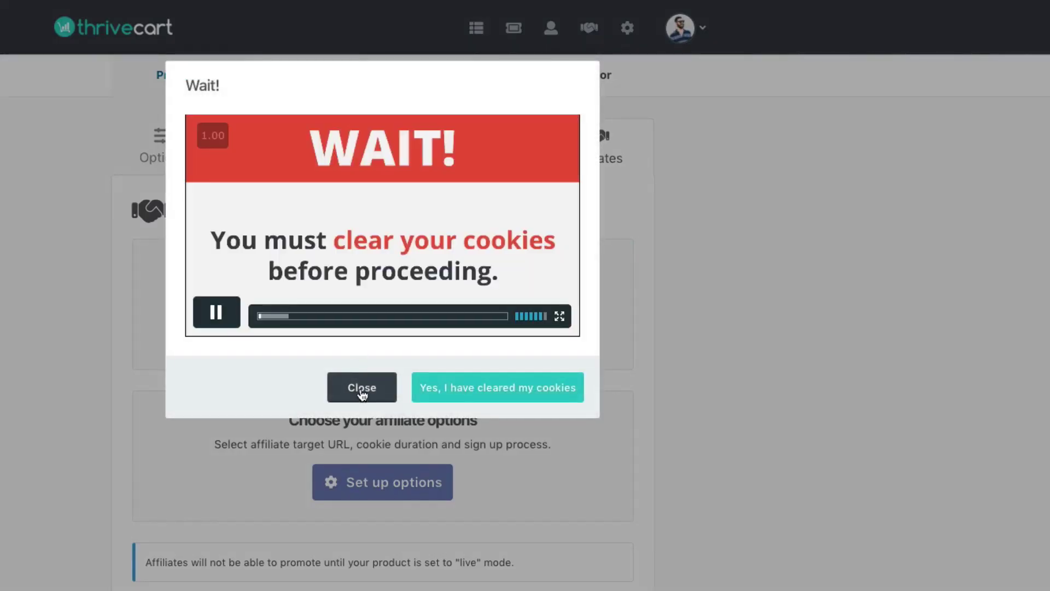
pyautogui.click(361, 395)
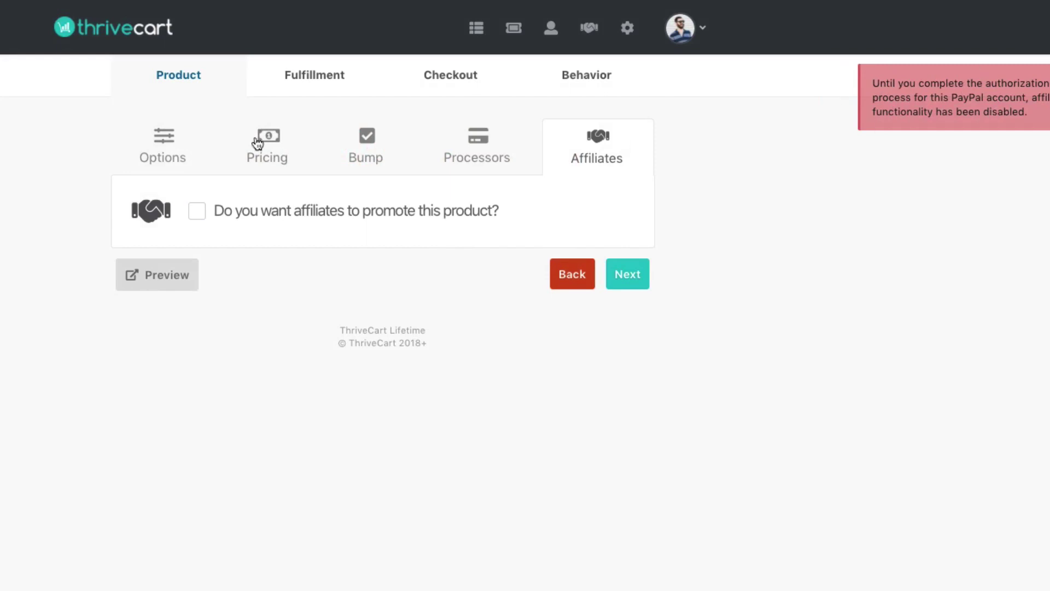
pyautogui.click(312, 214)
pyautogui.click(438, 400)
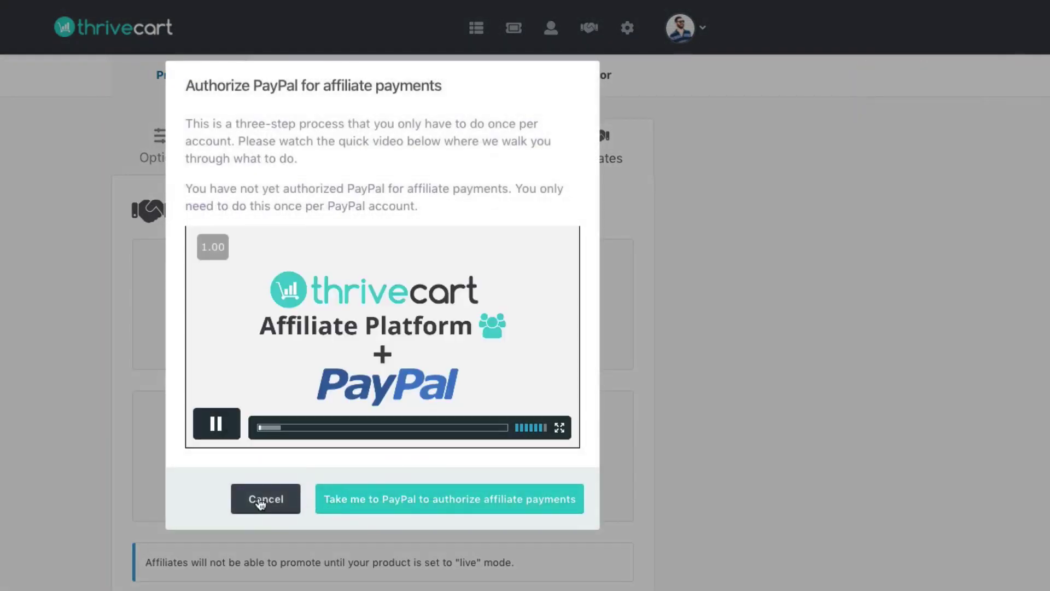
pyautogui.click(261, 500)
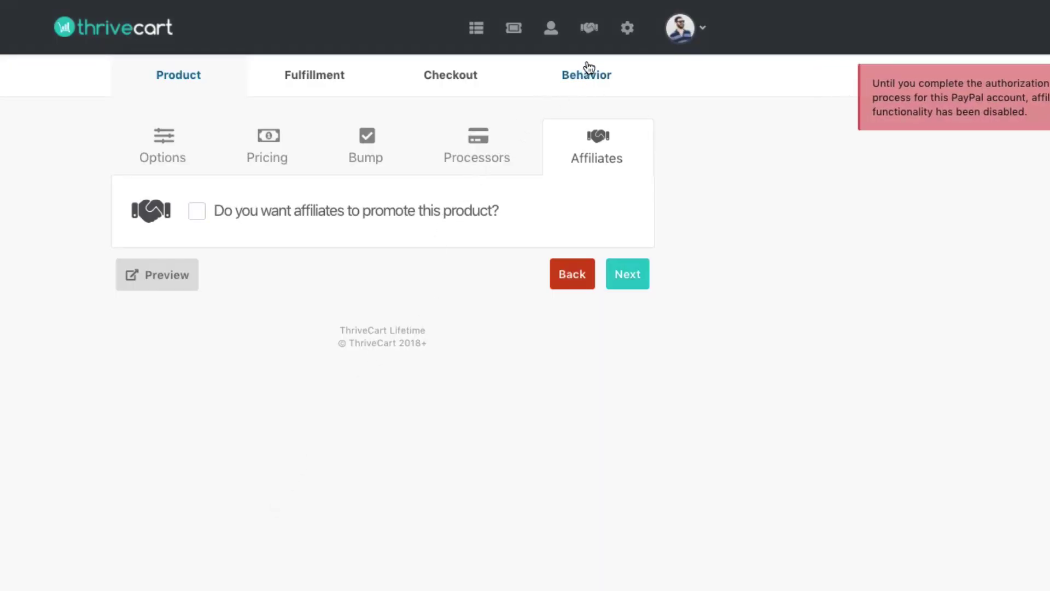
# - Remove PayPal so the product accepts payments through Stripe only
pyautogui.click(476, 147)
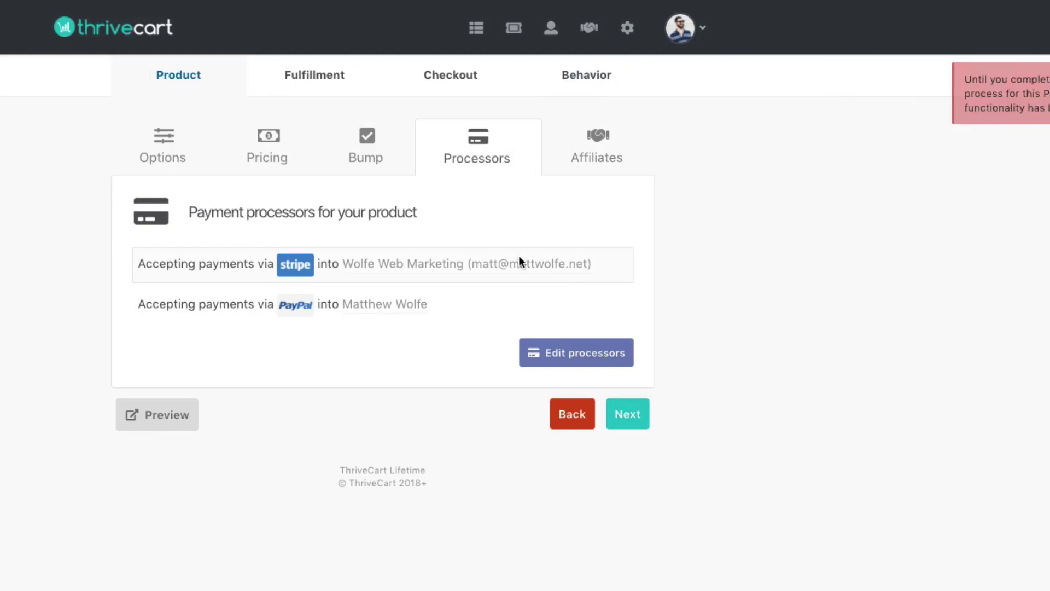
pyautogui.click(578, 355)
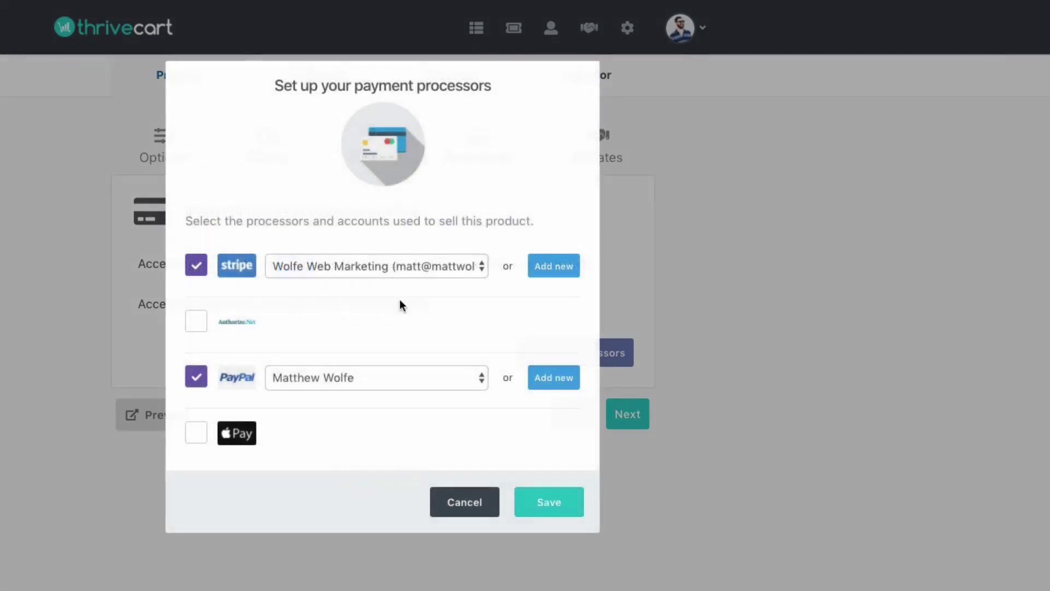
pyautogui.click(196, 378)
pyautogui.click(564, 501)
# - Leave affiliate promotion switched off and continue to Fulfillment
pyautogui.click(635, 372)
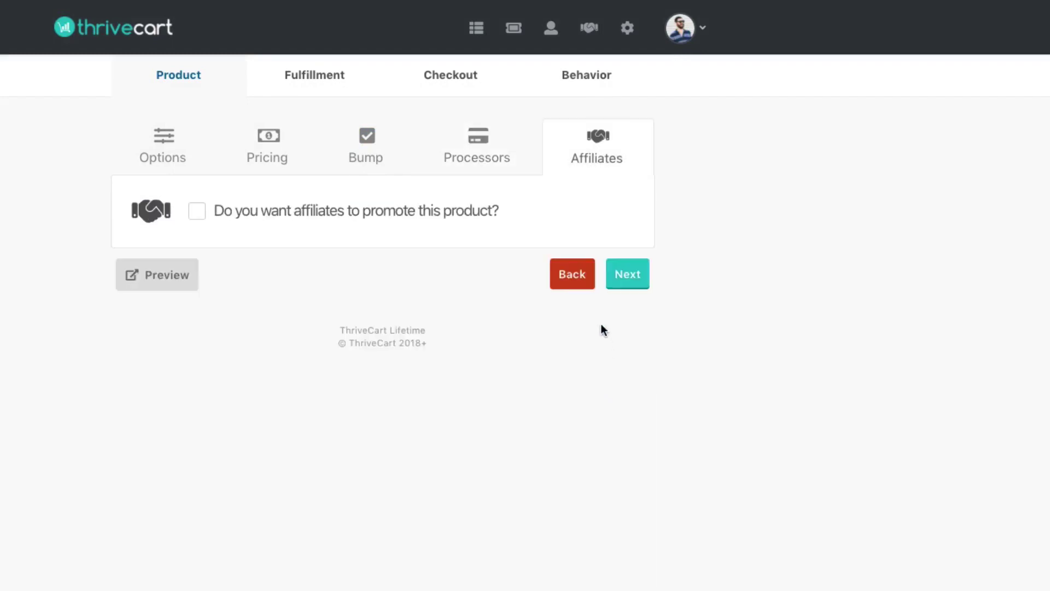
pyautogui.click(335, 211)
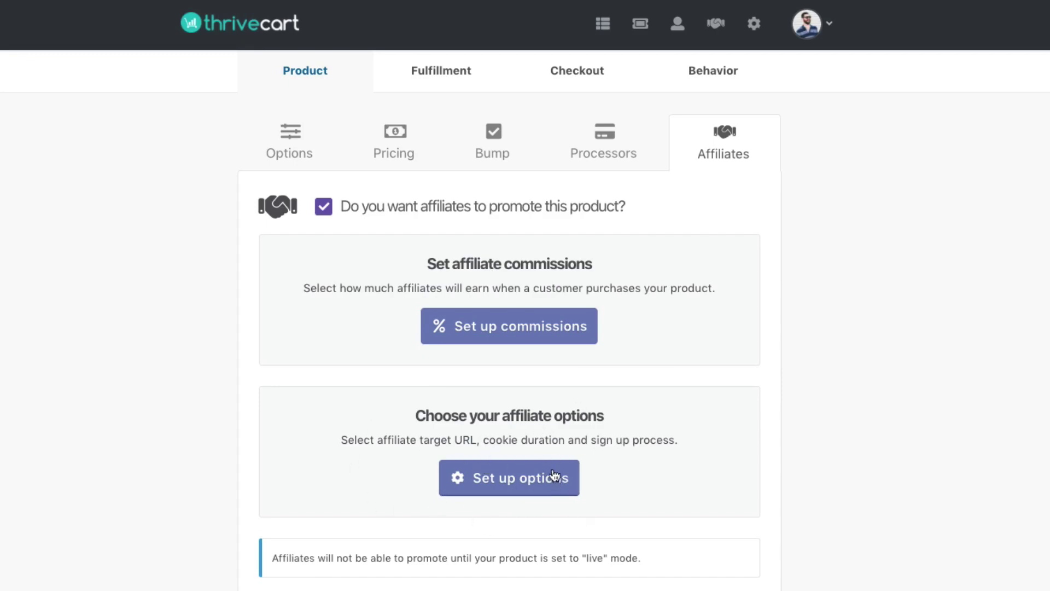
pyautogui.click(323, 206)
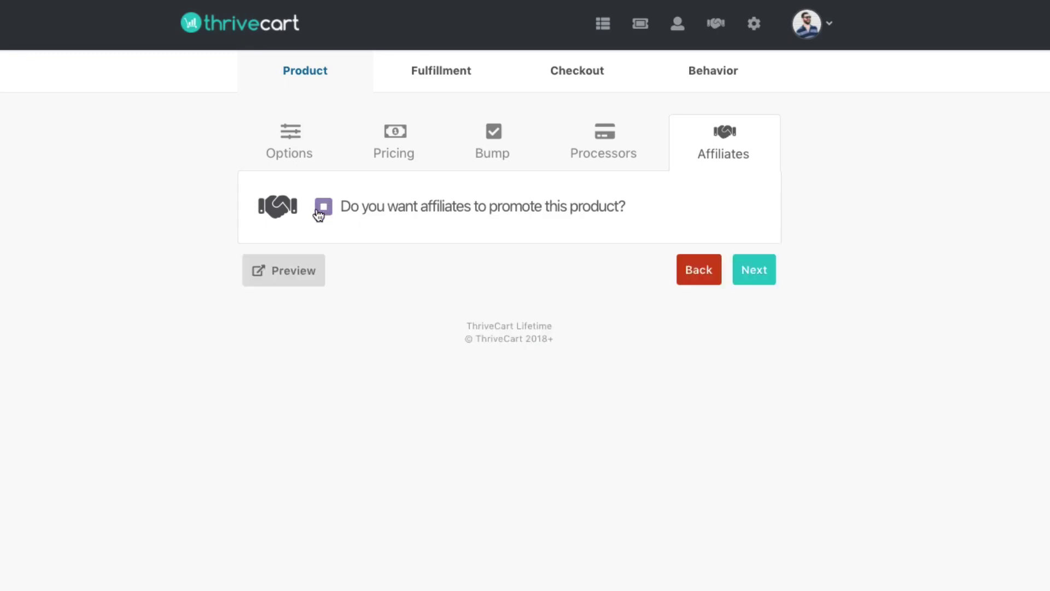
pyautogui.click(756, 272)
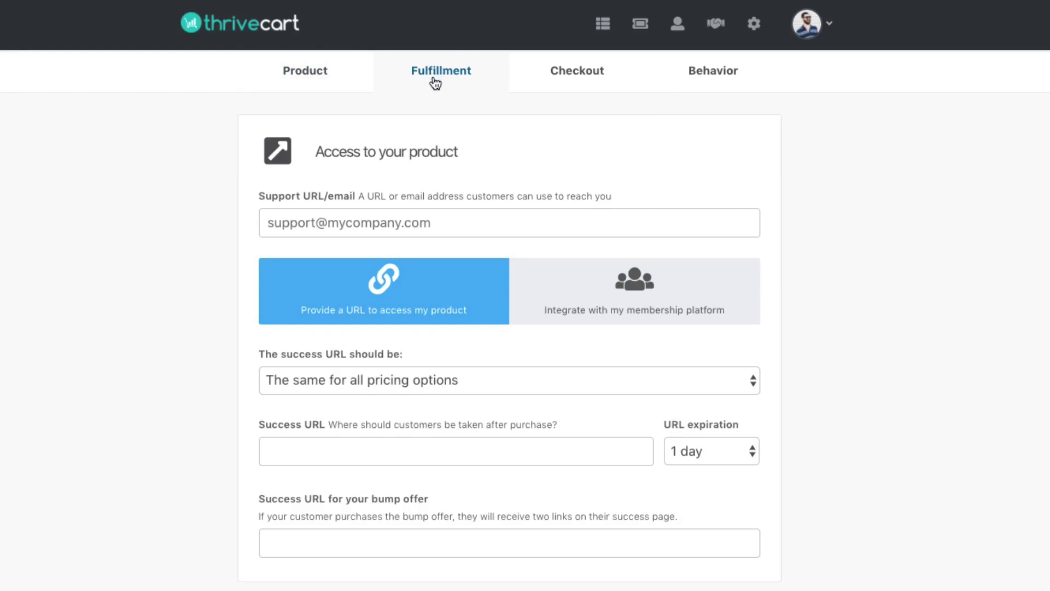
# - Enter the support e-mail address
pyautogui.click(390, 224)
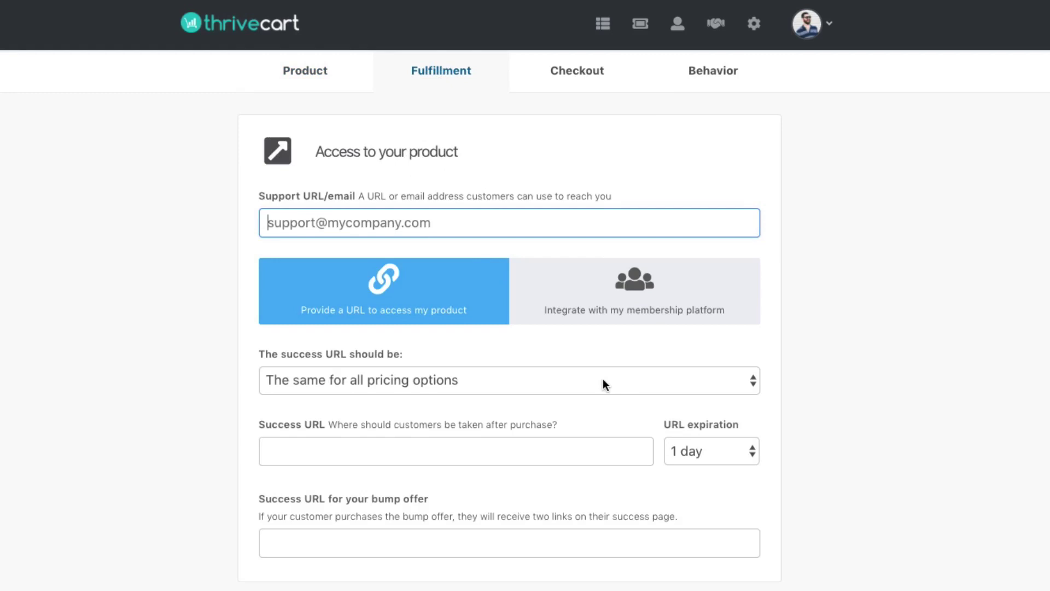
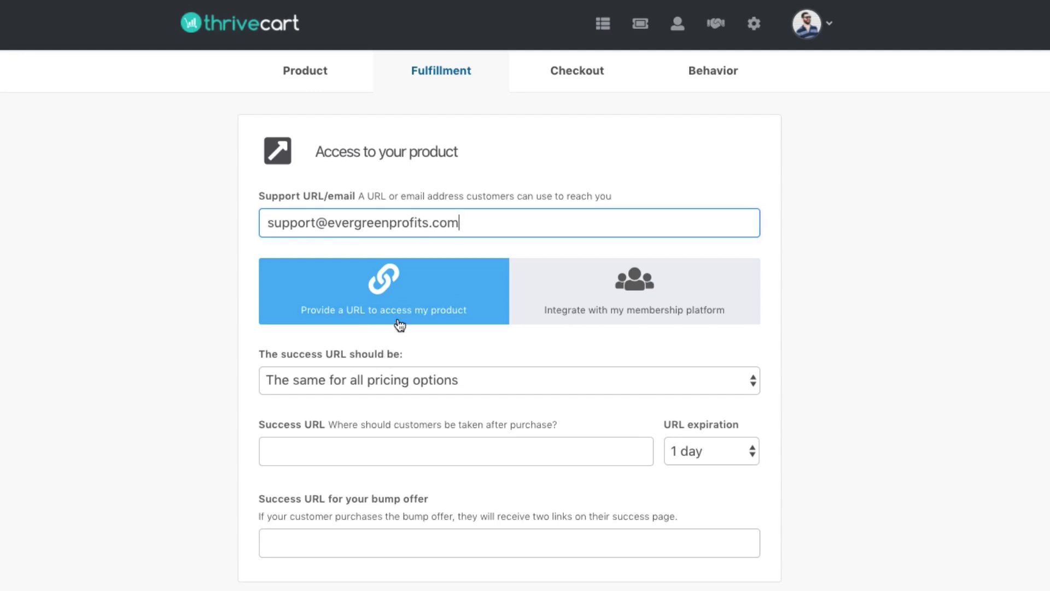
pyautogui.click(349, 385)
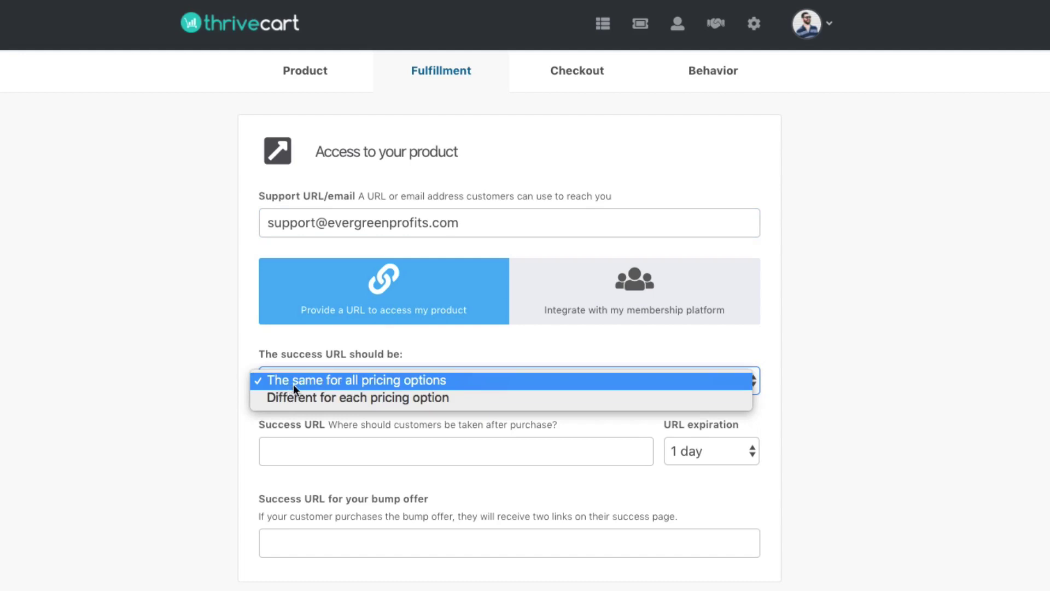
pyautogui.click(407, 400)
pyautogui.click(362, 473)
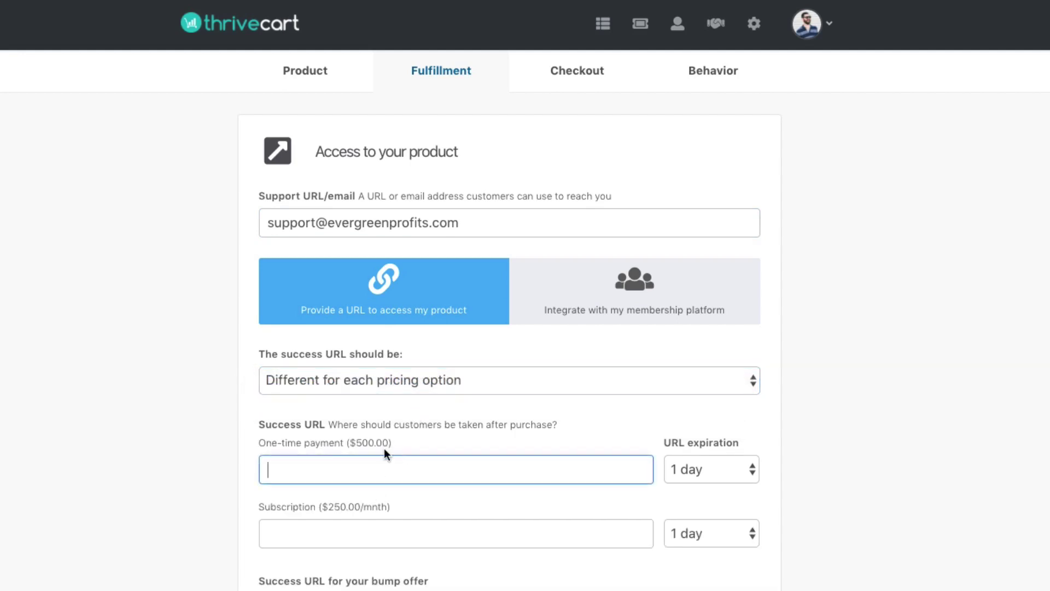
pyautogui.click(407, 469)
pyautogui.click(313, 529)
pyautogui.click(439, 383)
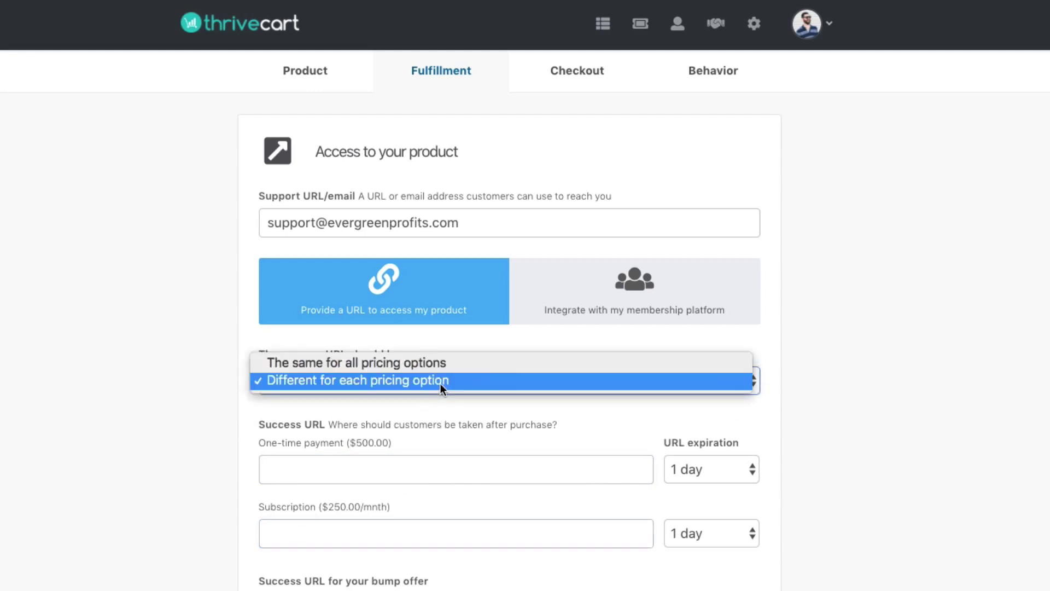
pyautogui.click(431, 365)
pyautogui.click(347, 461)
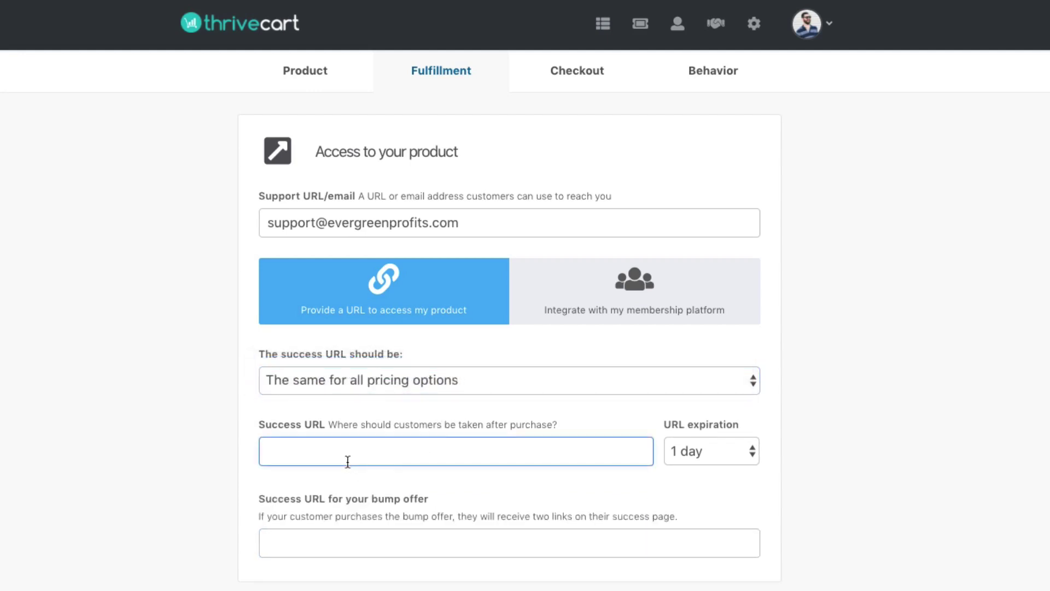
pyautogui.write('www.google.com')
pyautogui.scroll(-3, 358, 443)
pyautogui.click(328, 426)
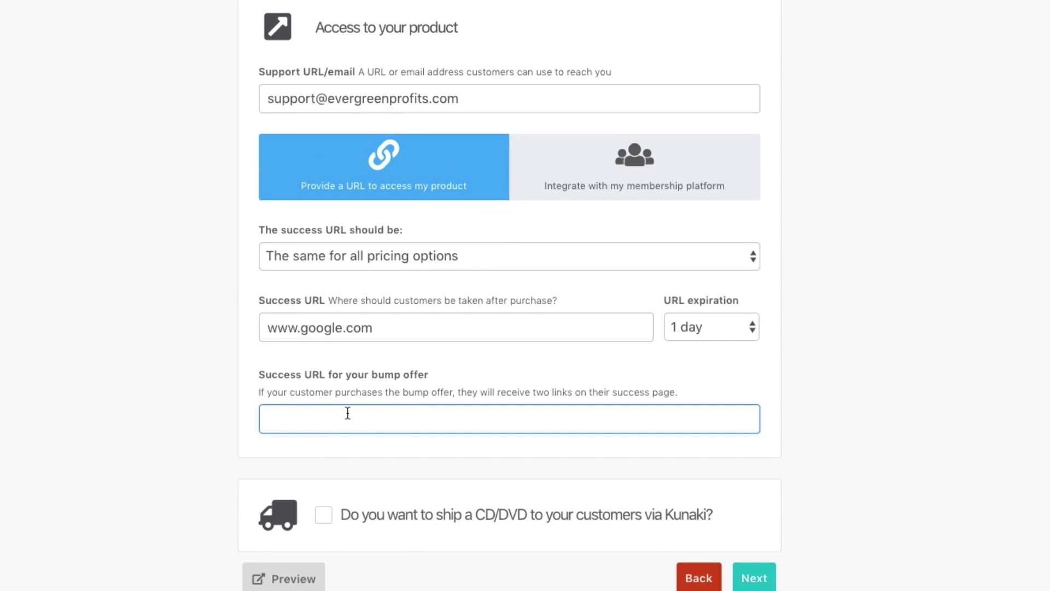
pyautogui.write('www.bump.com')
pyautogui.click(336, 435)
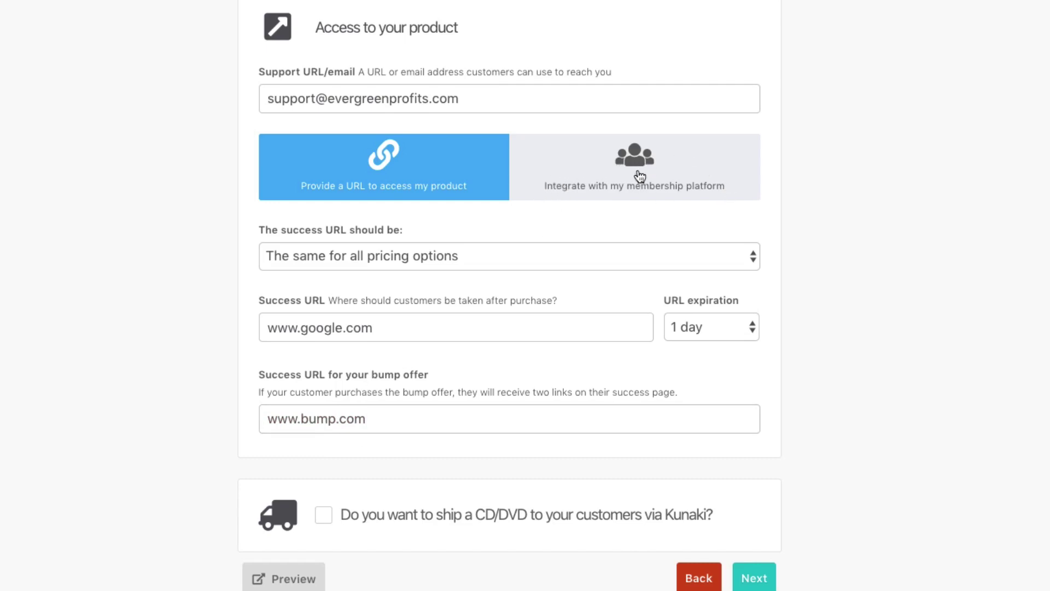
pyautogui.click(662, 185)
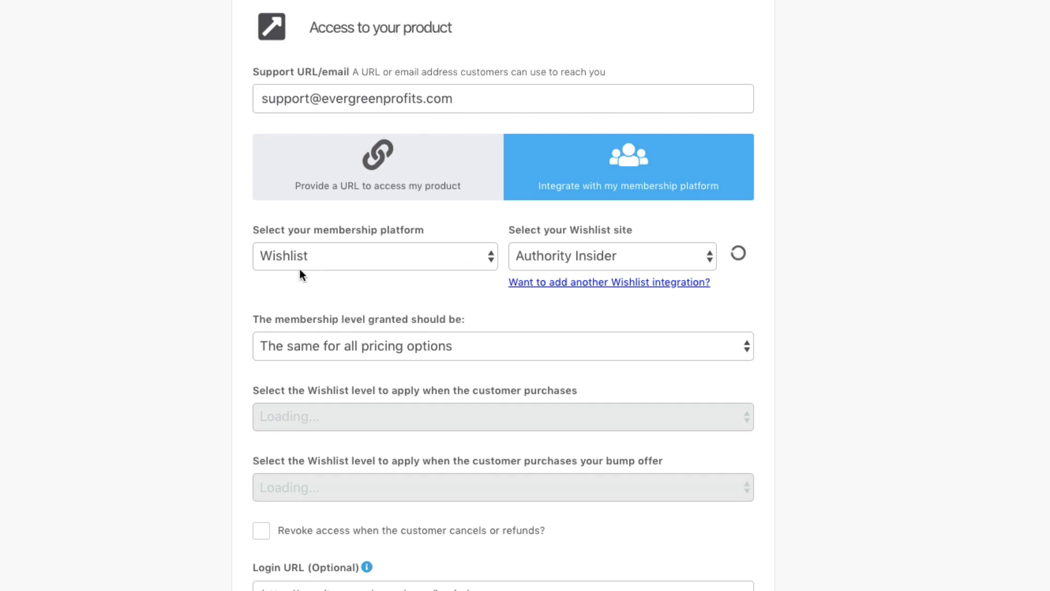
pyautogui.click(304, 254)
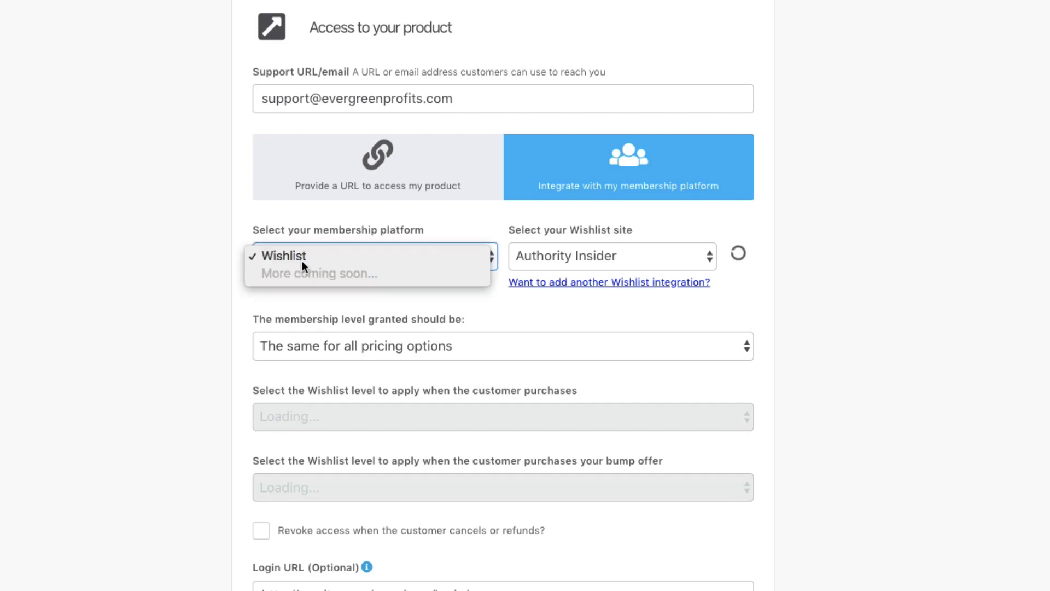
pyautogui.click(396, 304)
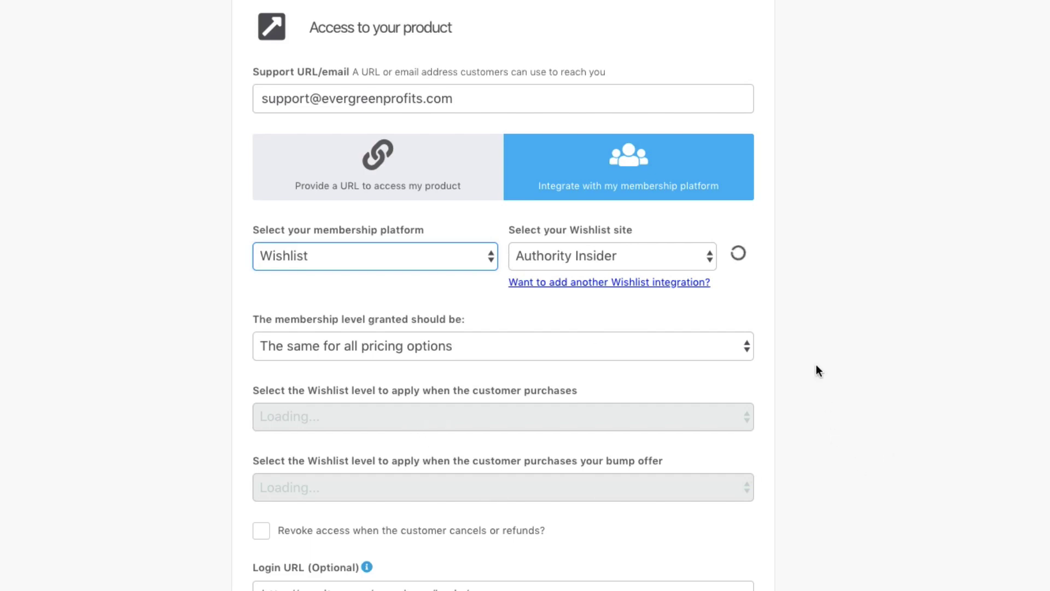
pyautogui.click(302, 227)
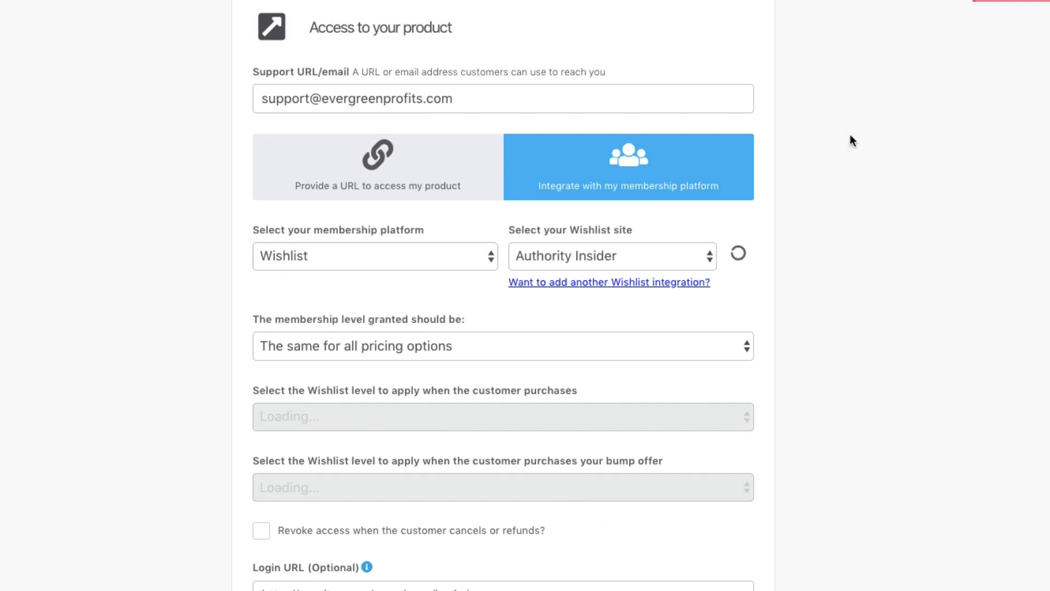
pyautogui.click(360, 186)
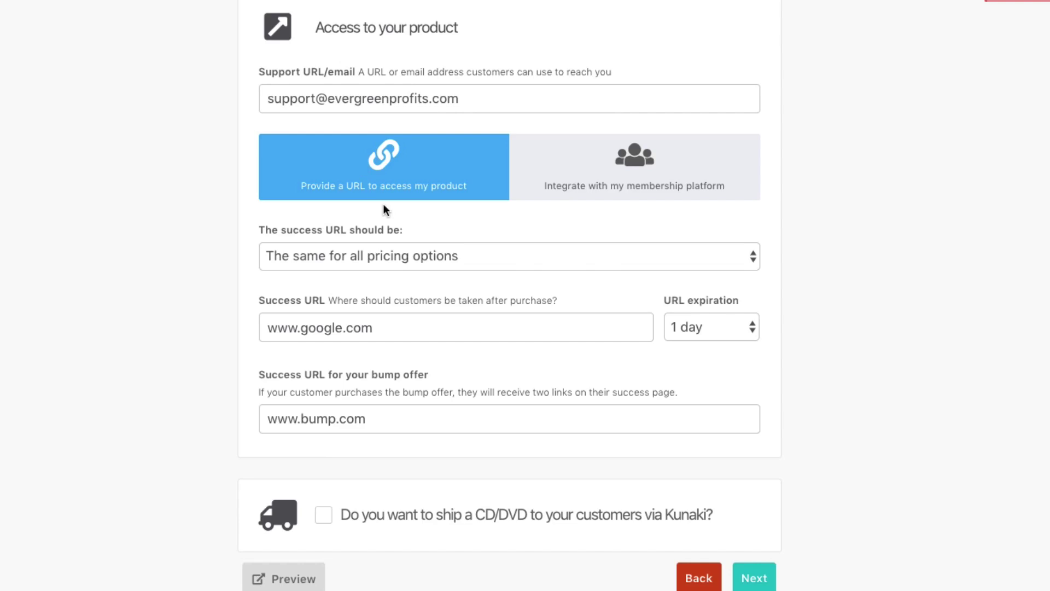
# - Move past Fulfillment and the checkout Template and Customize steps to the Success page
pyautogui.click(744, 587)
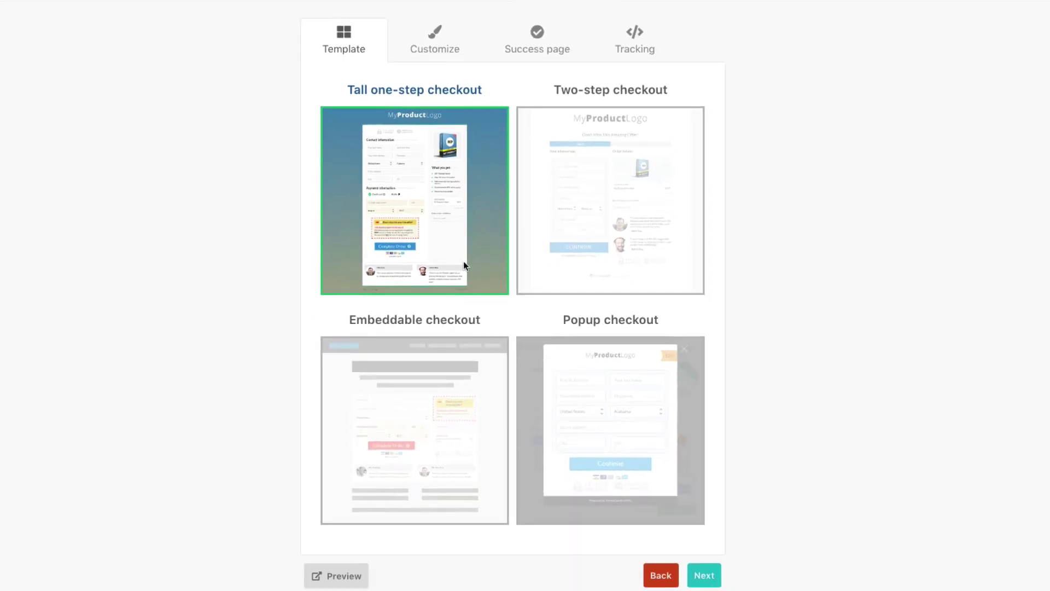
pyautogui.click(709, 576)
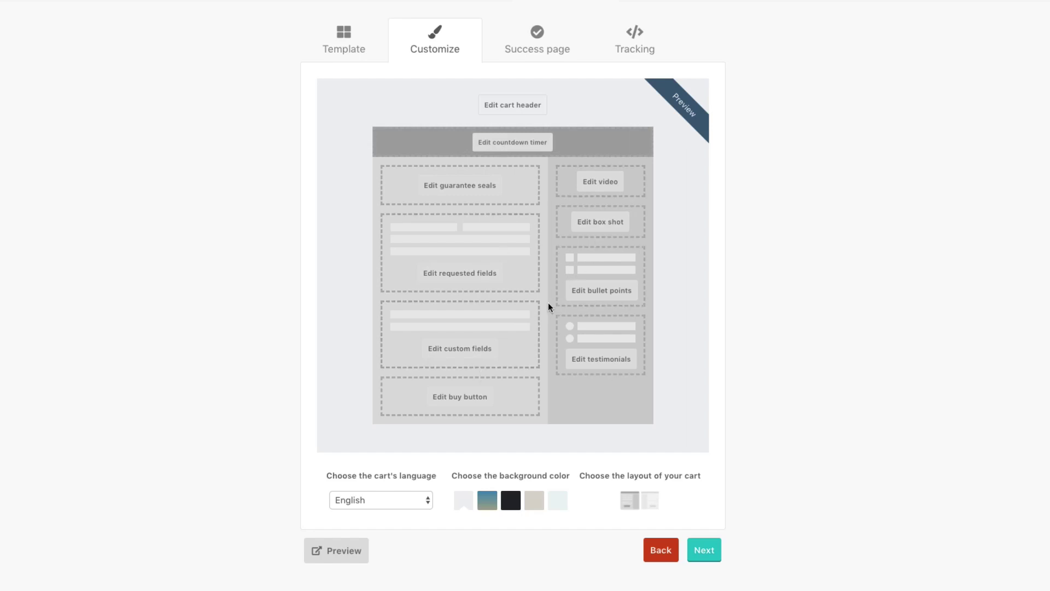
pyautogui.click(714, 554)
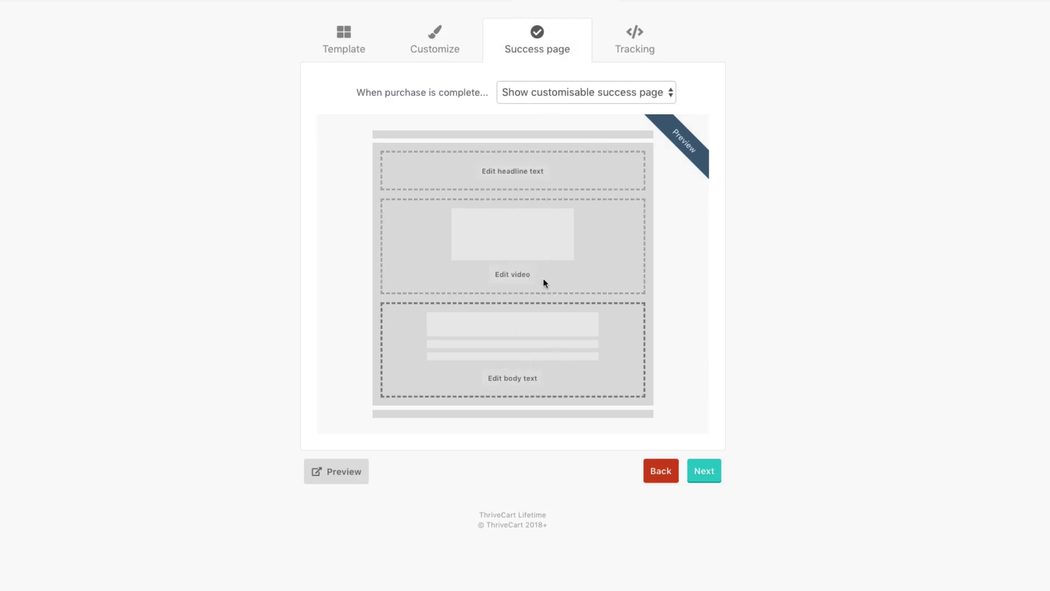
# - Keep showing the customisable success page after purchase
pyautogui.click(593, 93)
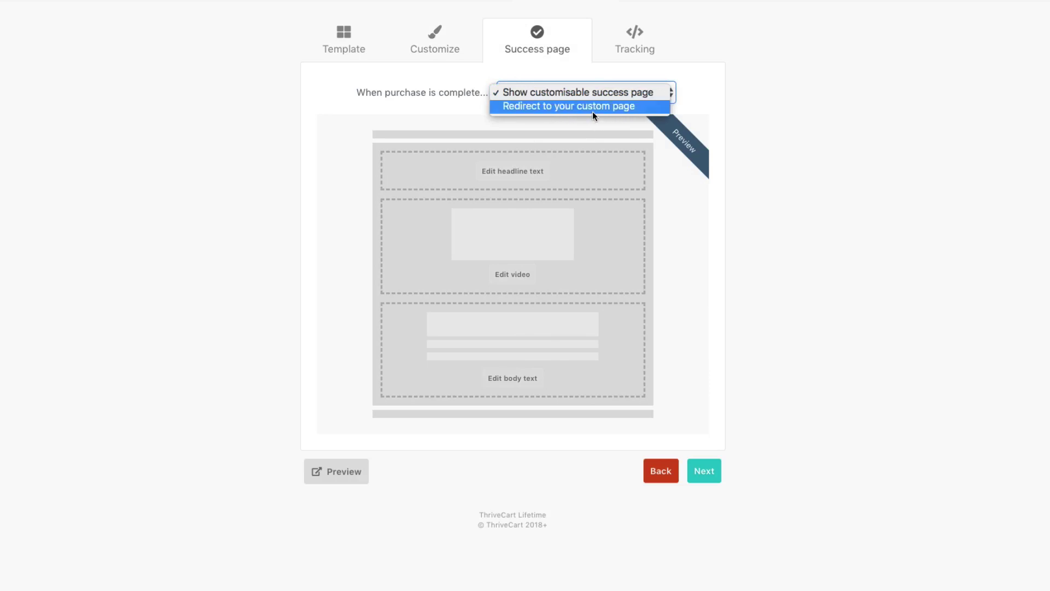
pyautogui.click(745, 195)
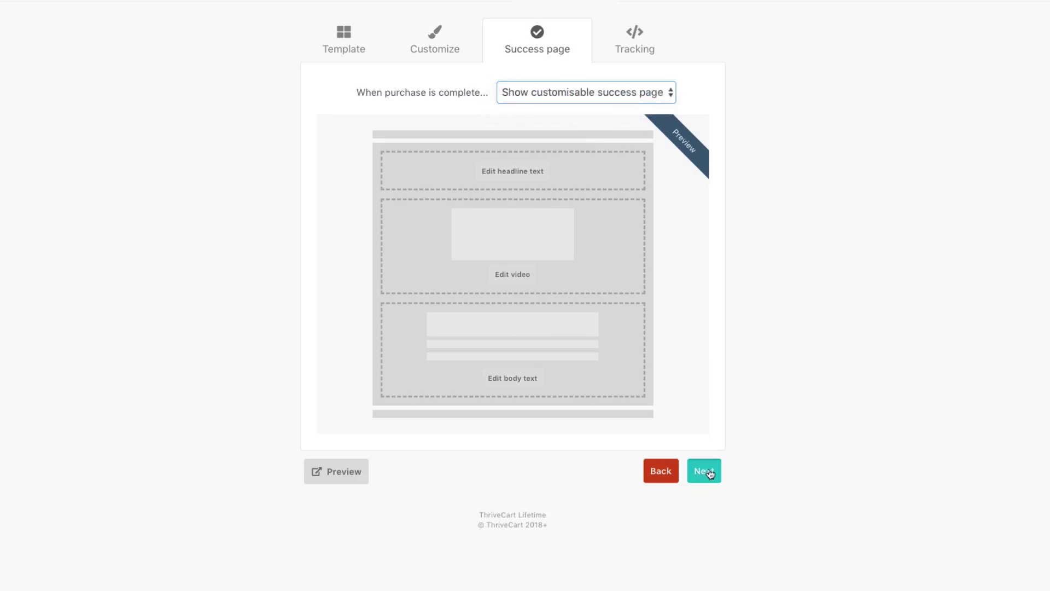
pyautogui.click(709, 473)
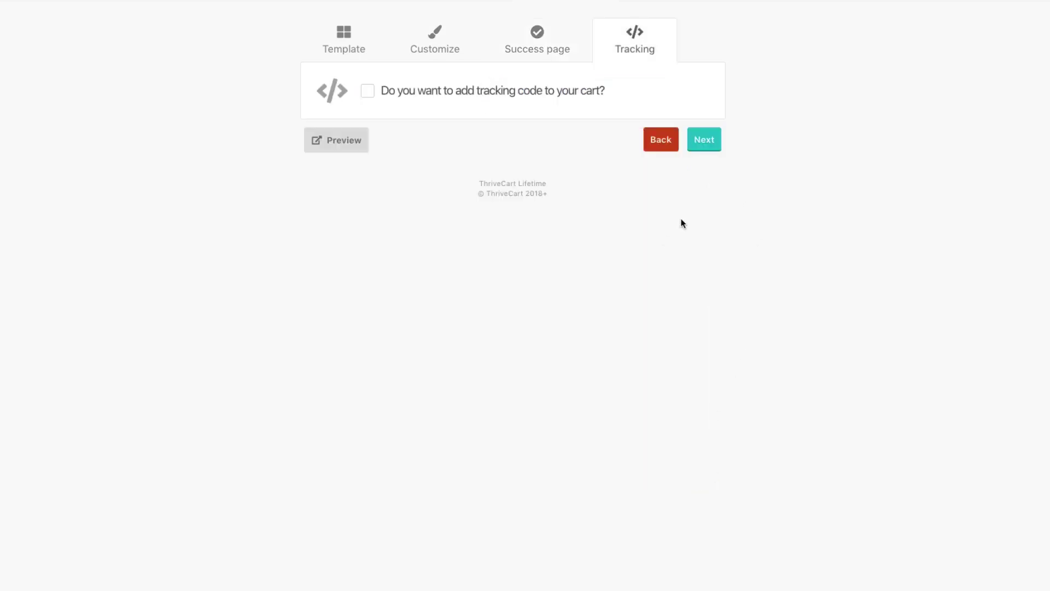
# - Leave tracking code off and continue to Behavior rules
pyautogui.click(495, 92)
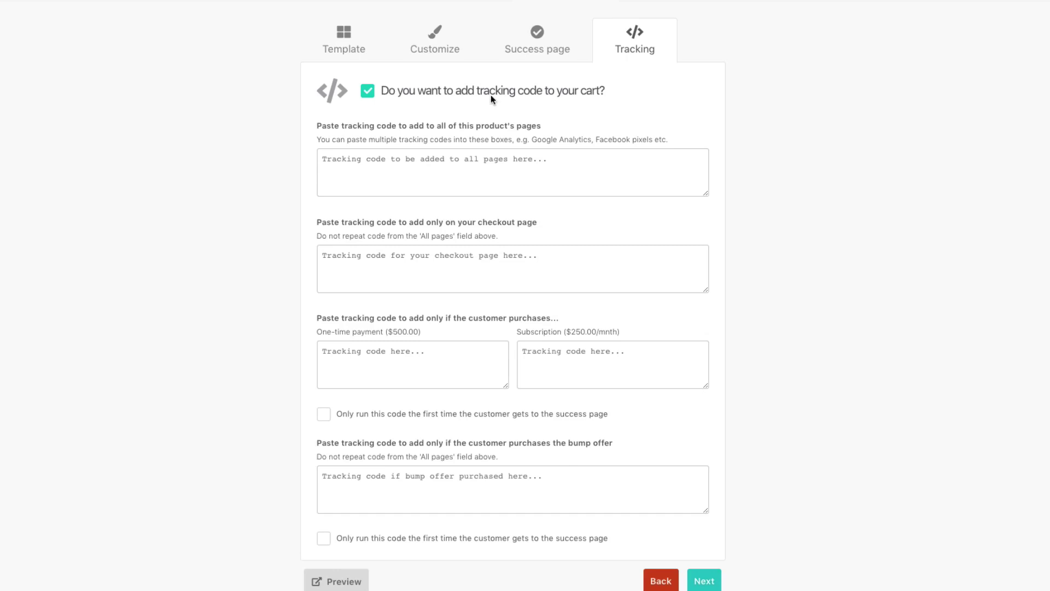
pyautogui.click(389, 89)
pyautogui.click(702, 139)
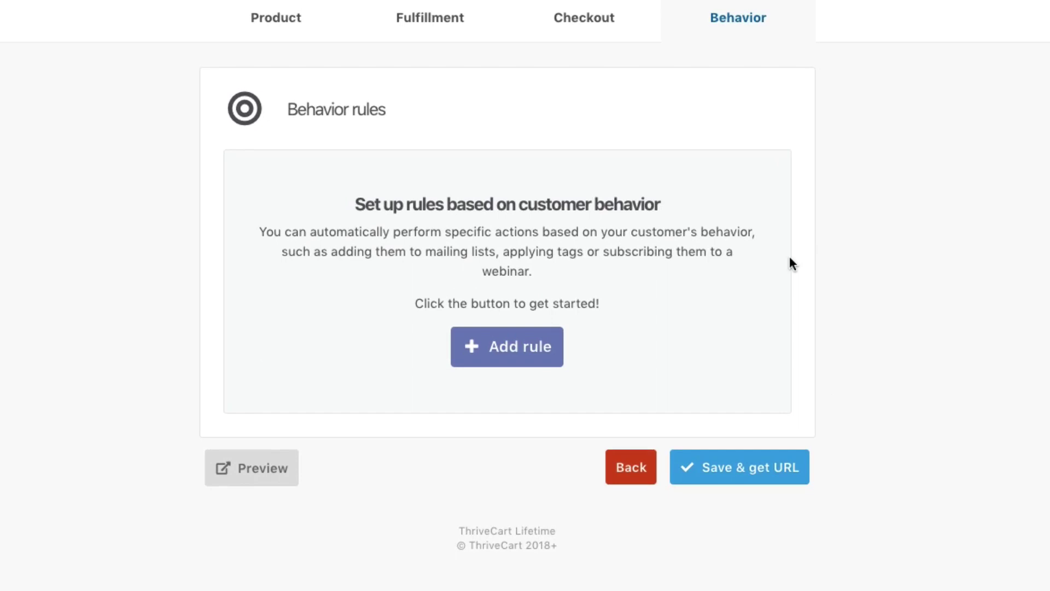
pyautogui.click(514, 346)
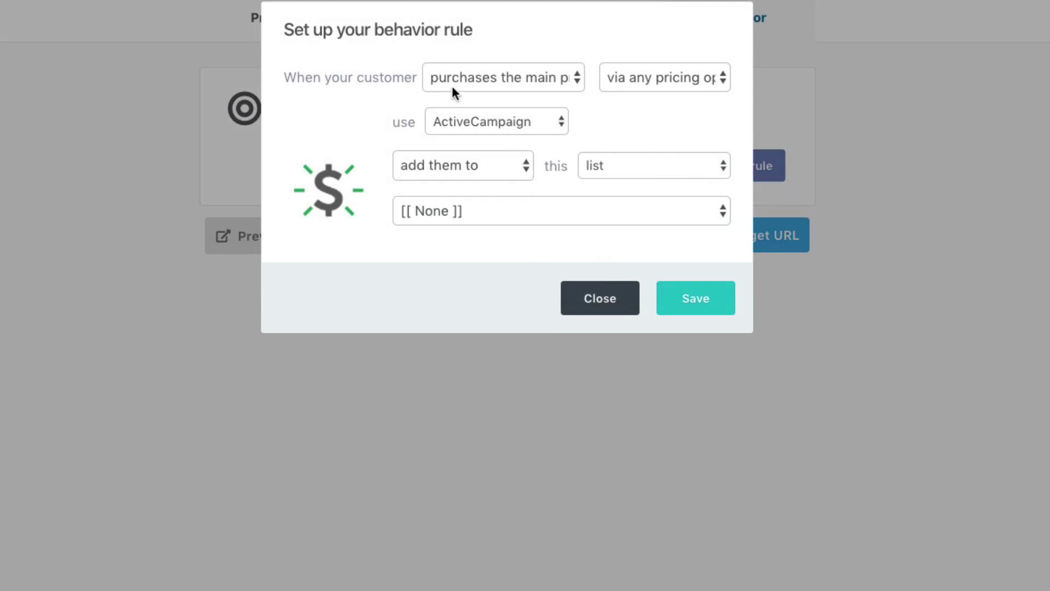
pyautogui.click(543, 75)
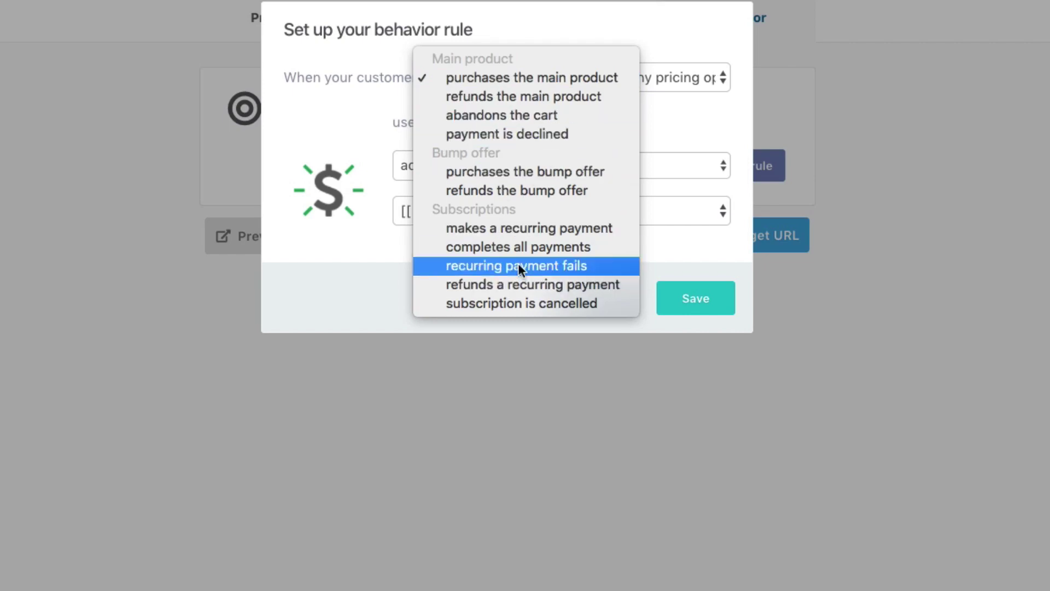
pyautogui.click(546, 80)
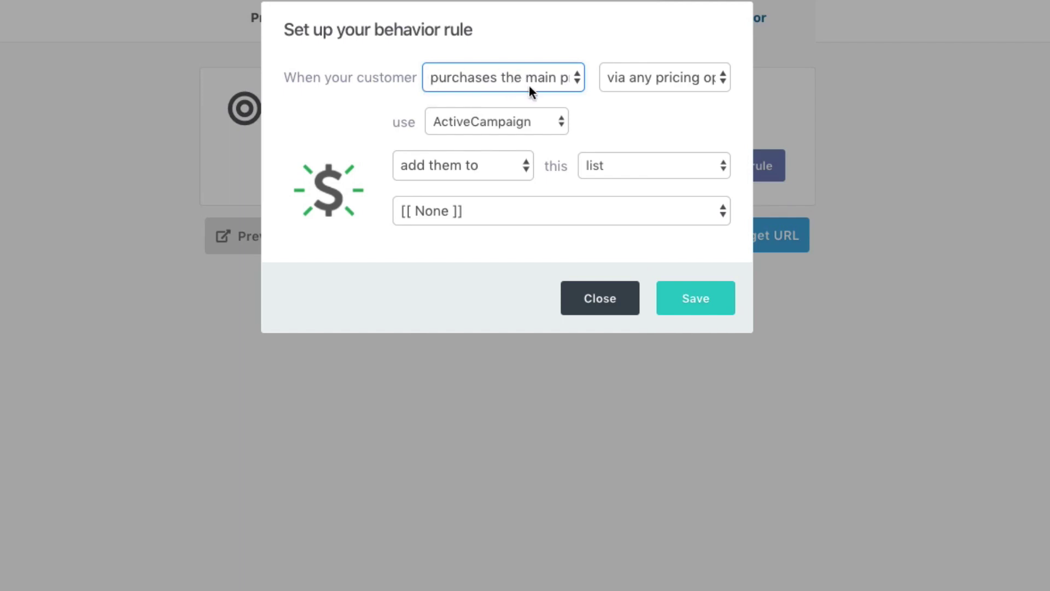
pyautogui.click(667, 78)
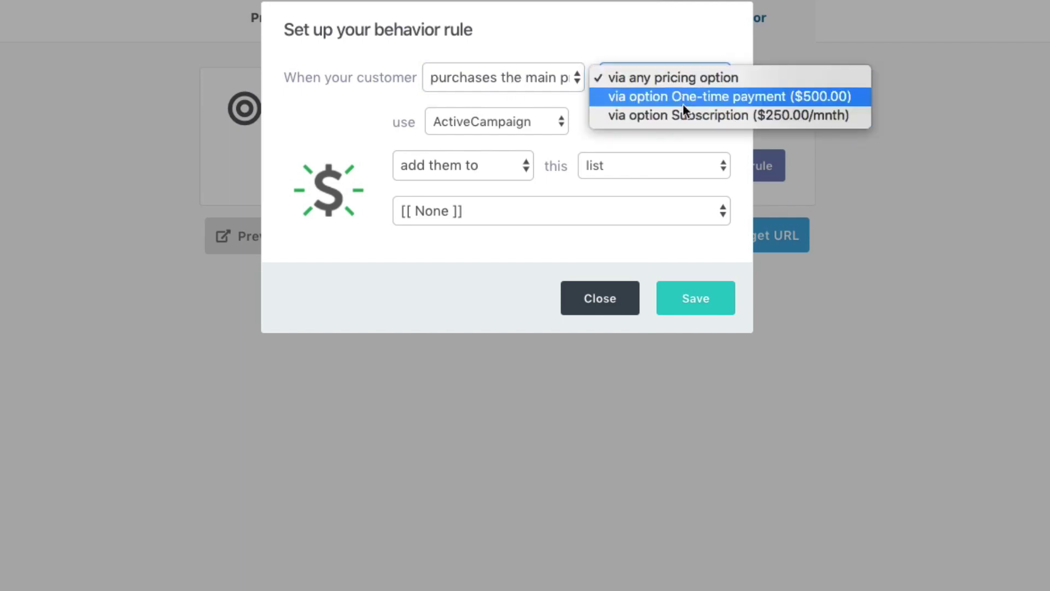
pyautogui.click(556, 182)
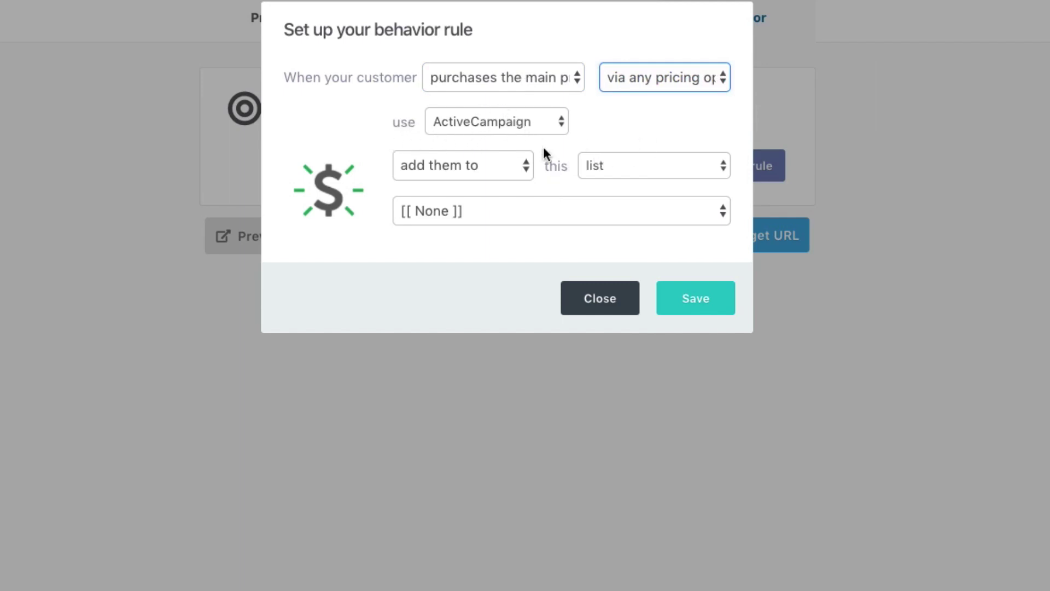
pyautogui.click(574, 211)
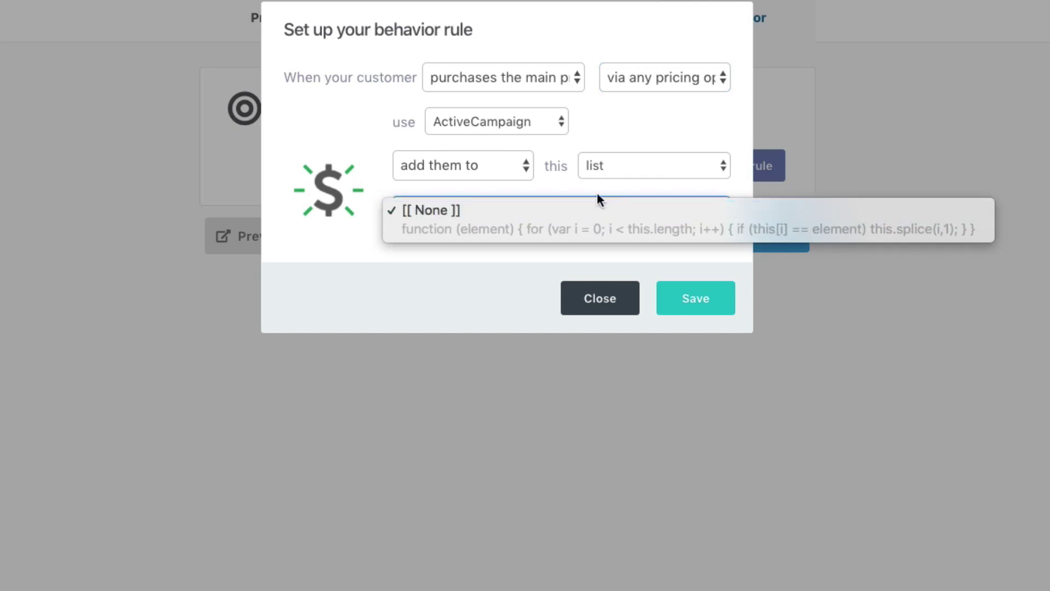
pyautogui.click(583, 170)
pyautogui.click(613, 168)
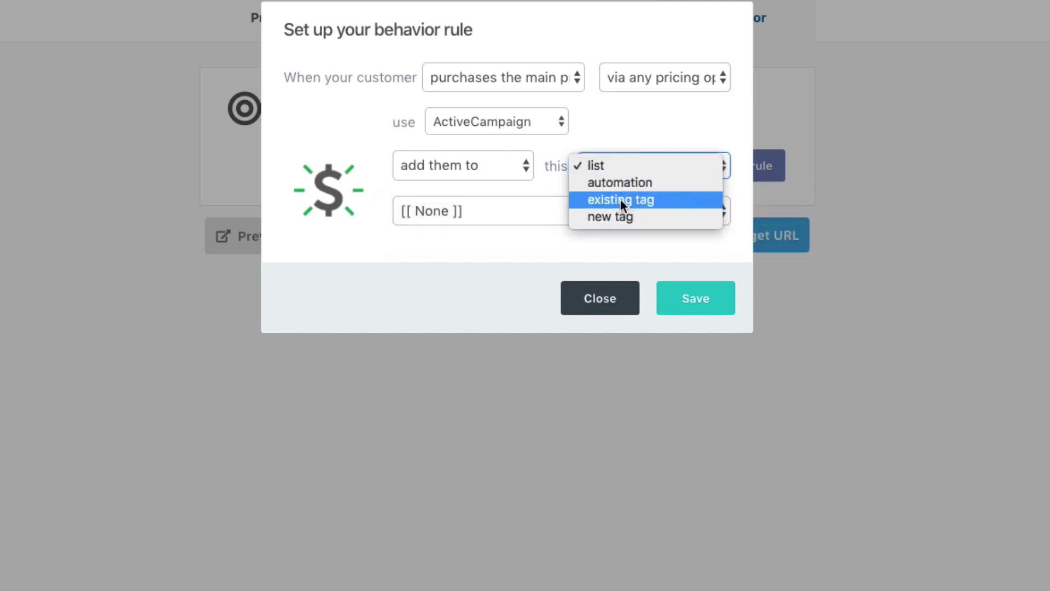
pyautogui.click(549, 250)
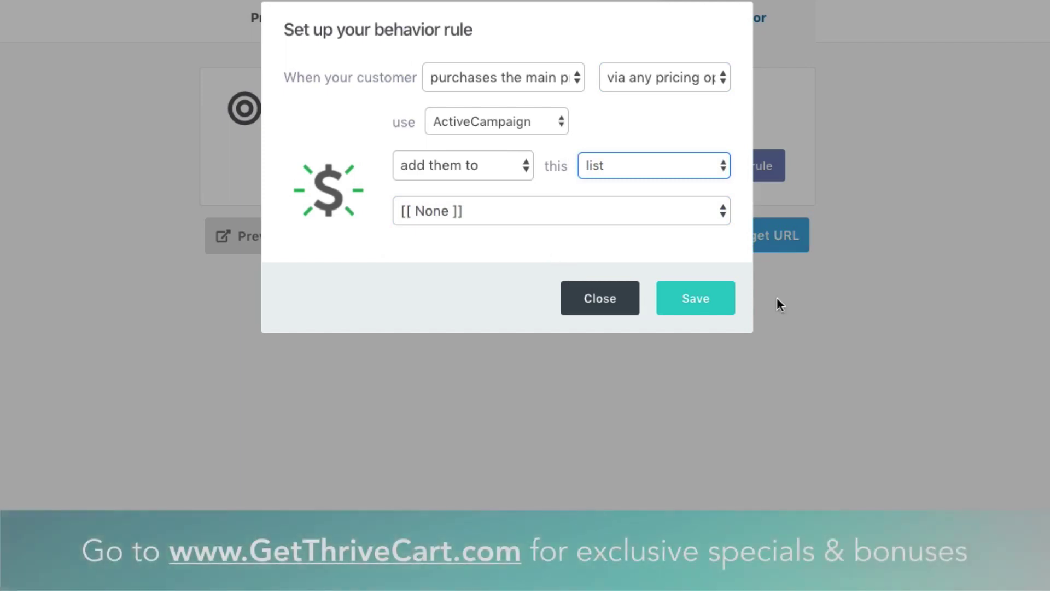
pyautogui.click(637, 310)
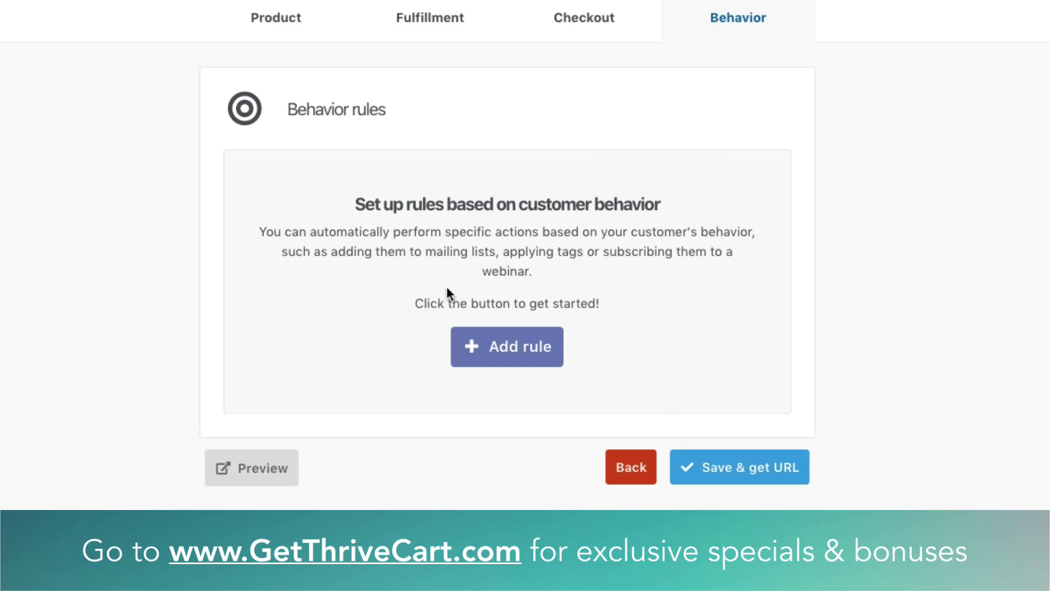
# - Save Amazing Product in test mode, preview its checkout page, then close the preview tab
pyautogui.click(775, 477)
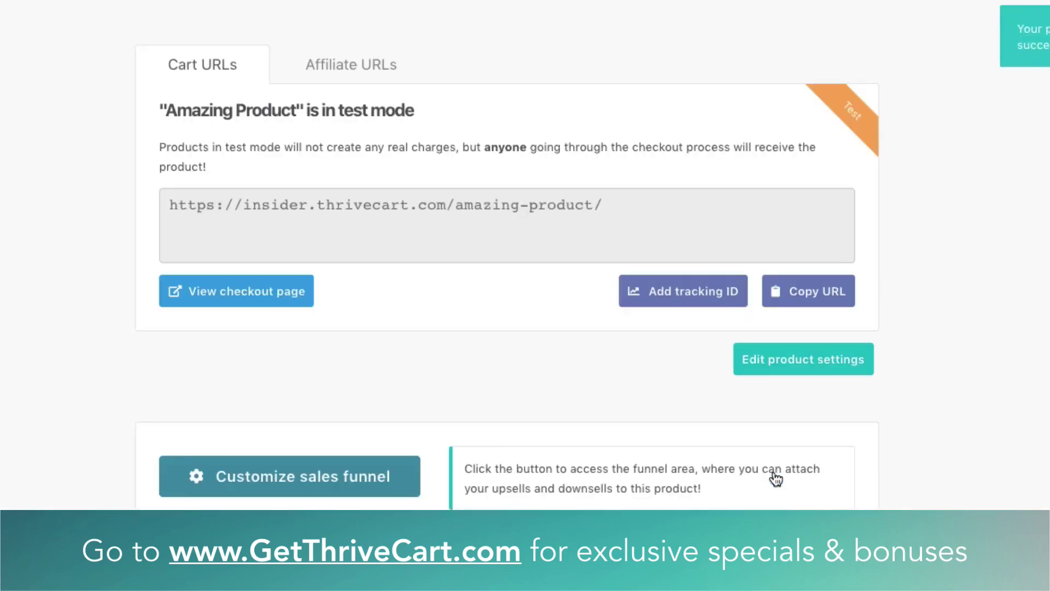
pyautogui.click(251, 295)
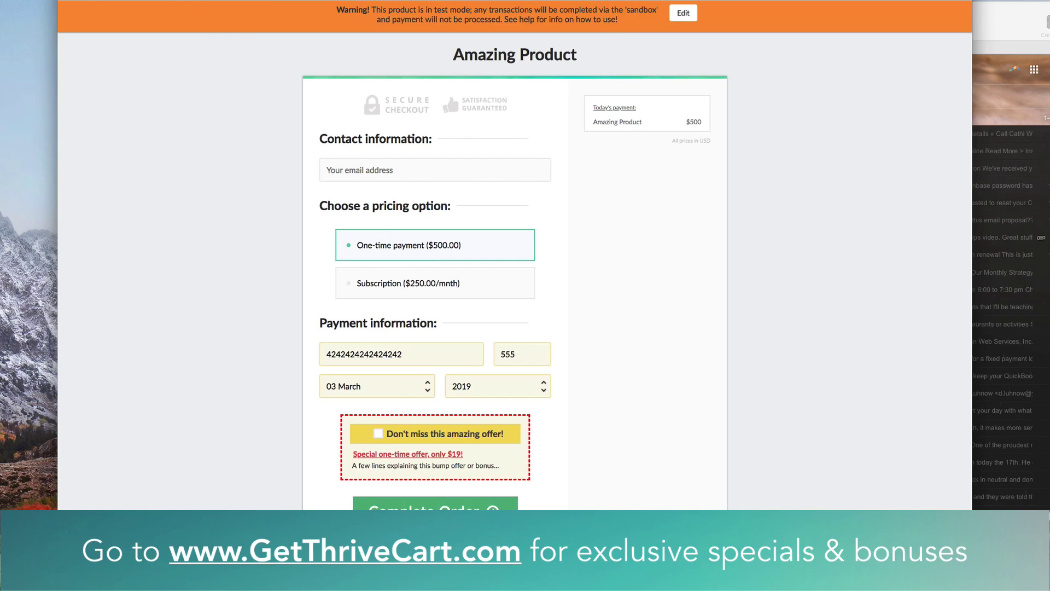
pyautogui.press('super+w')
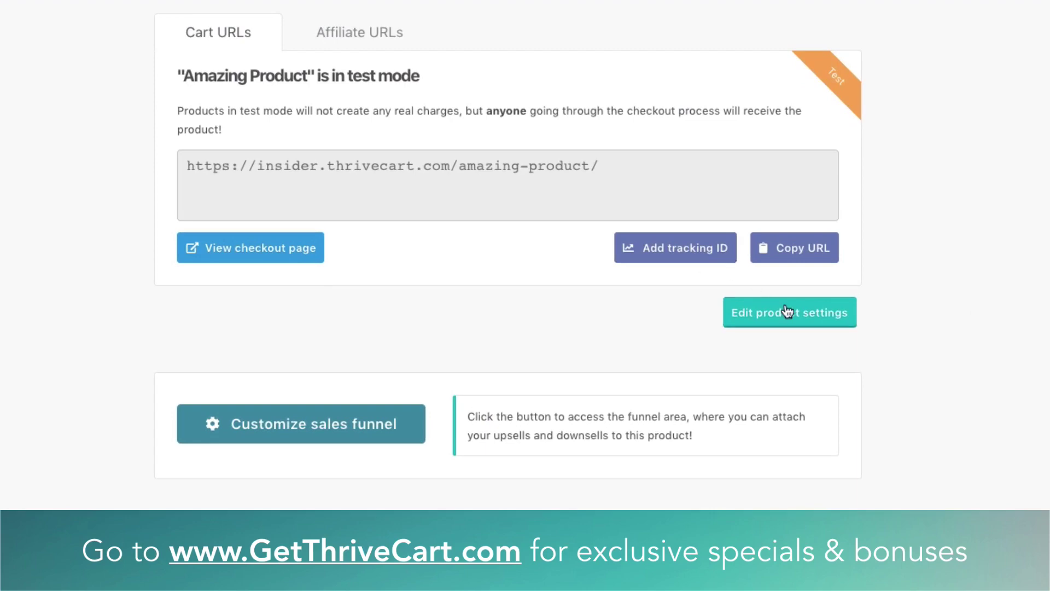
# - Change Amazing Product's status to Live and save it
pyautogui.click(786, 311)
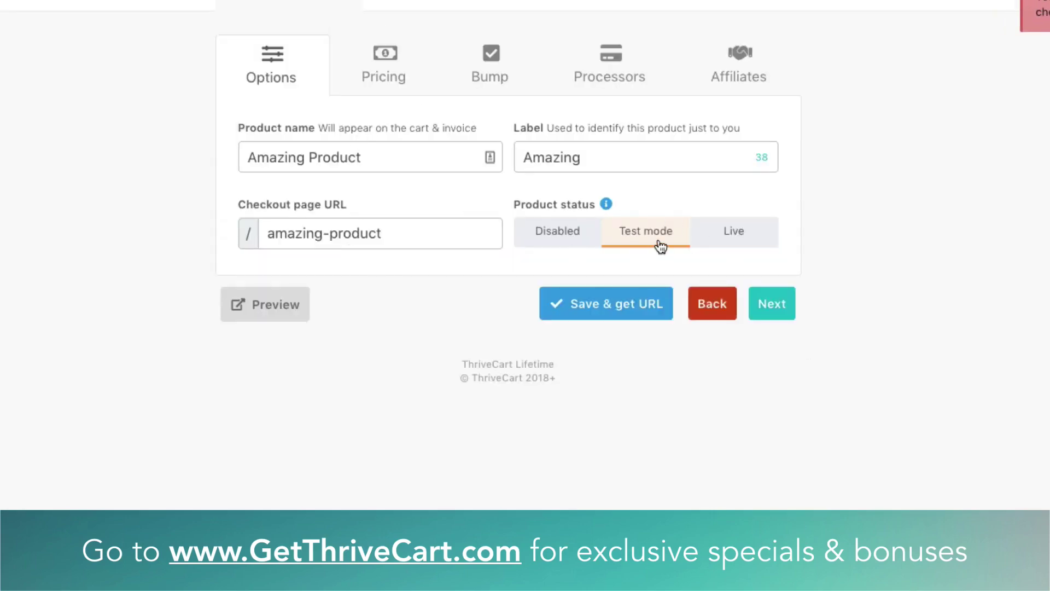
pyautogui.click(742, 238)
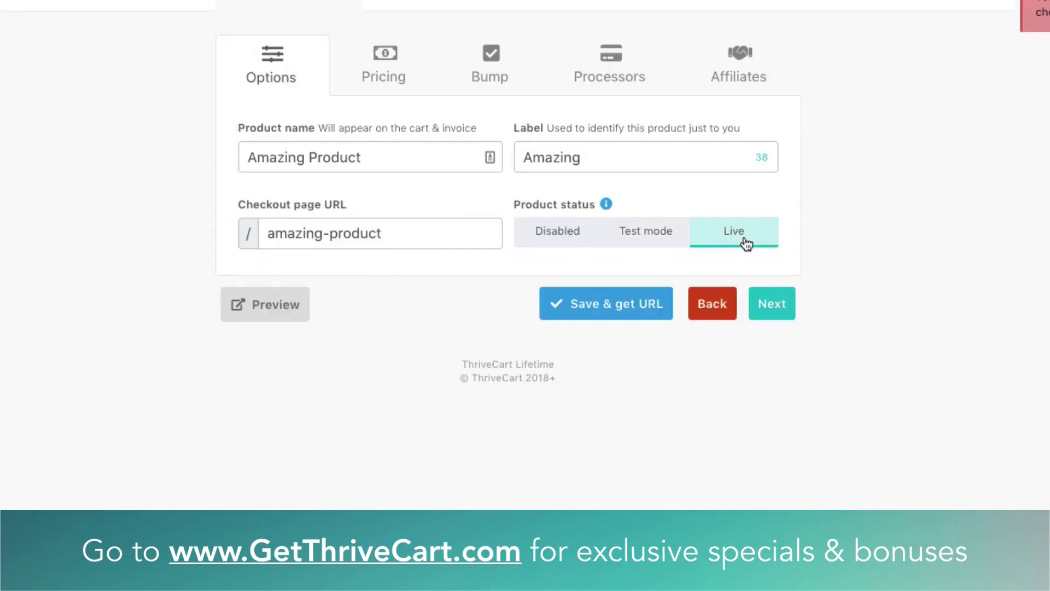
pyautogui.click(657, 310)
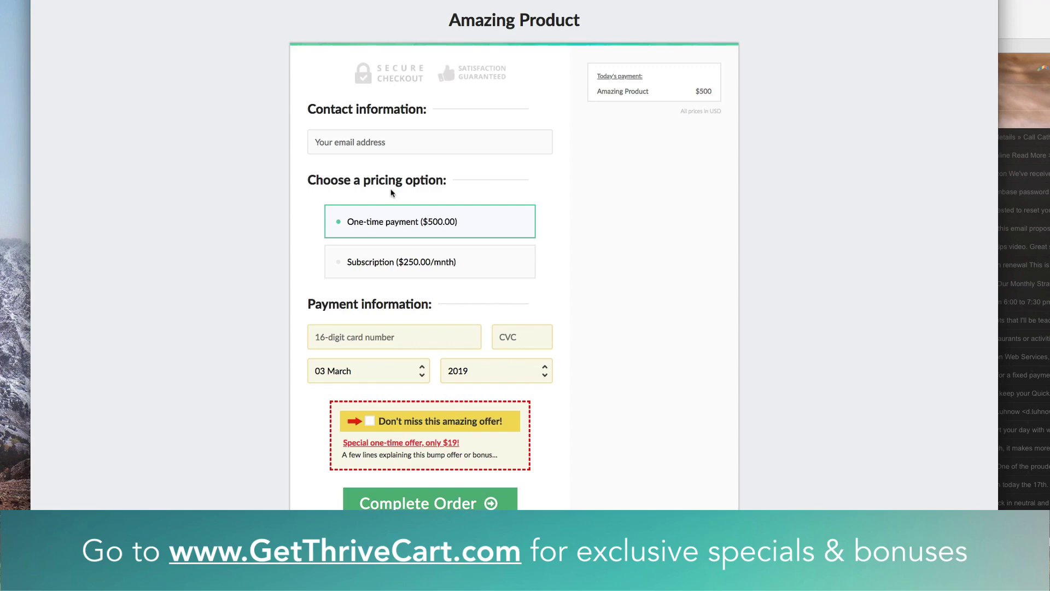
# - On the checkout, toggle One-time and Subscription ($250.00/mnth) pricing, add the bump offer, and attempt the order
pyautogui.click(388, 276)
pyautogui.click(408, 235)
pyautogui.click(410, 247)
pyautogui.click(490, 223)
pyautogui.click(479, 263)
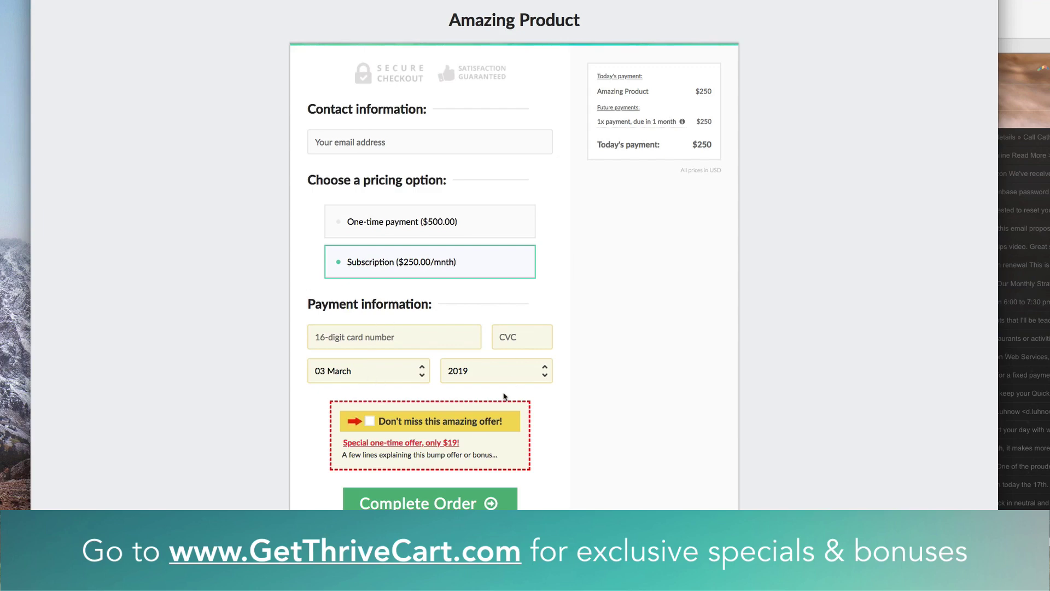
pyautogui.click(369, 423)
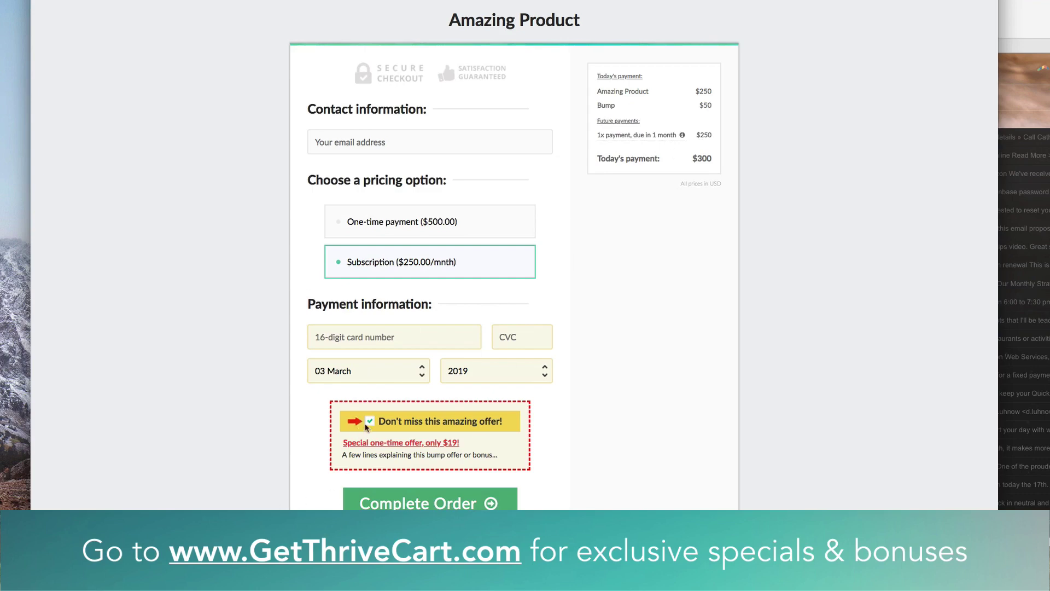
pyautogui.click(435, 503)
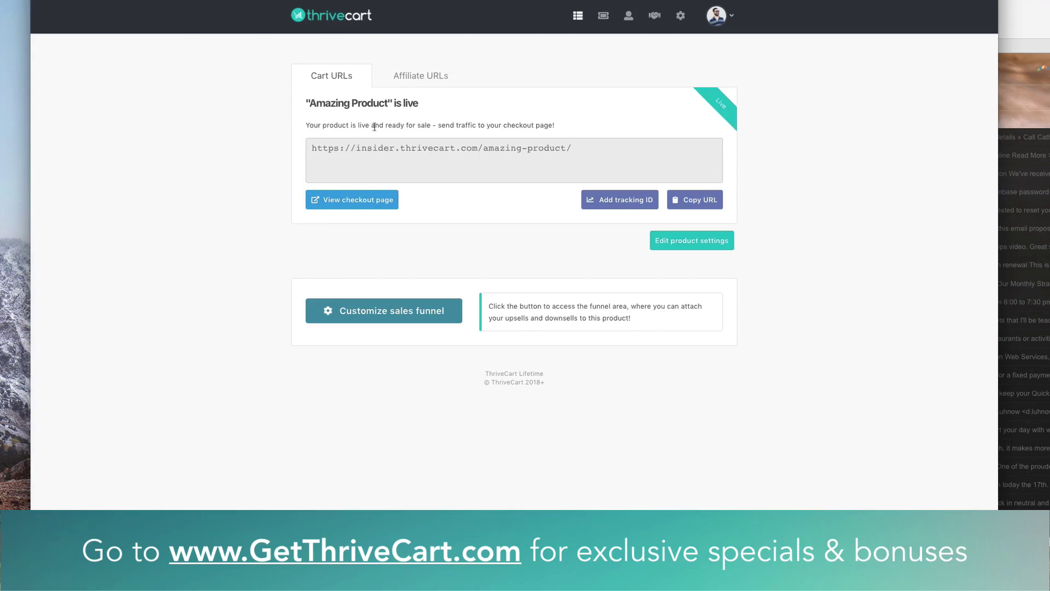
# - Open Amazing Product for editing from the Products dashboard list
pyautogui.click(579, 17)
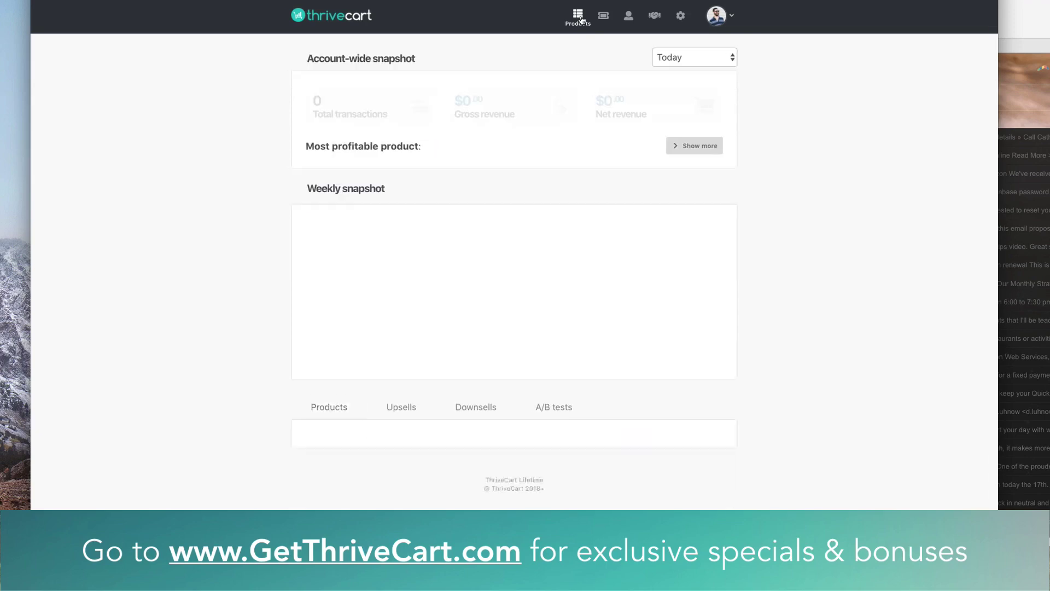
pyautogui.scroll(-3, 288, 306)
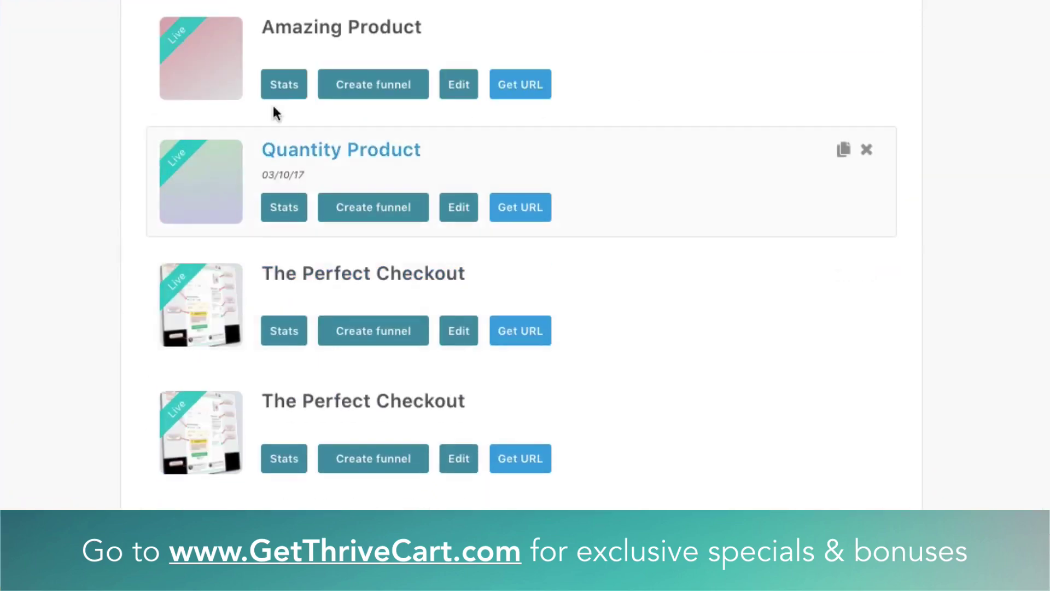
pyautogui.click(462, 86)
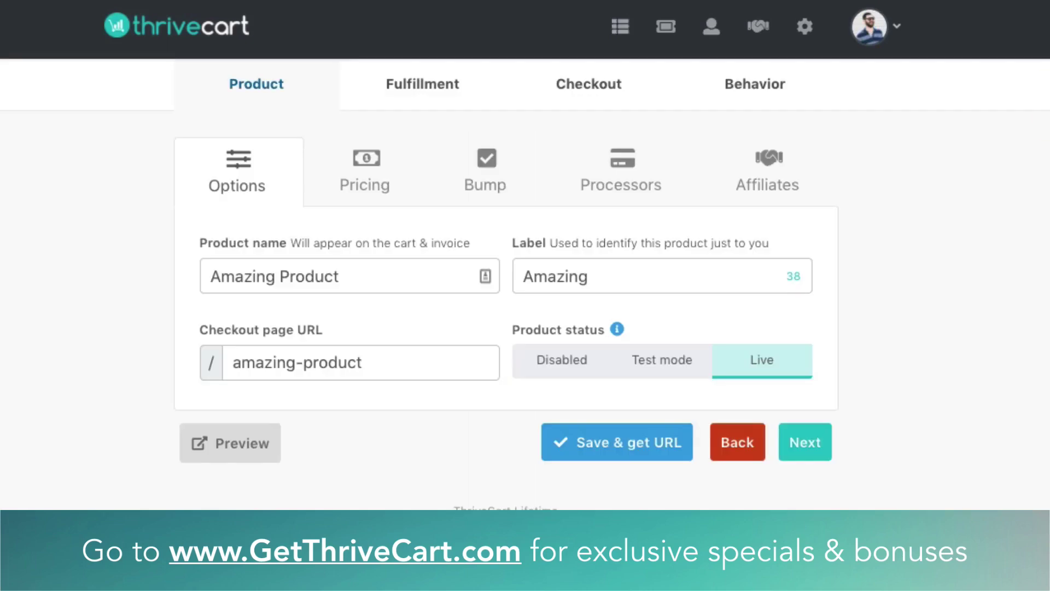